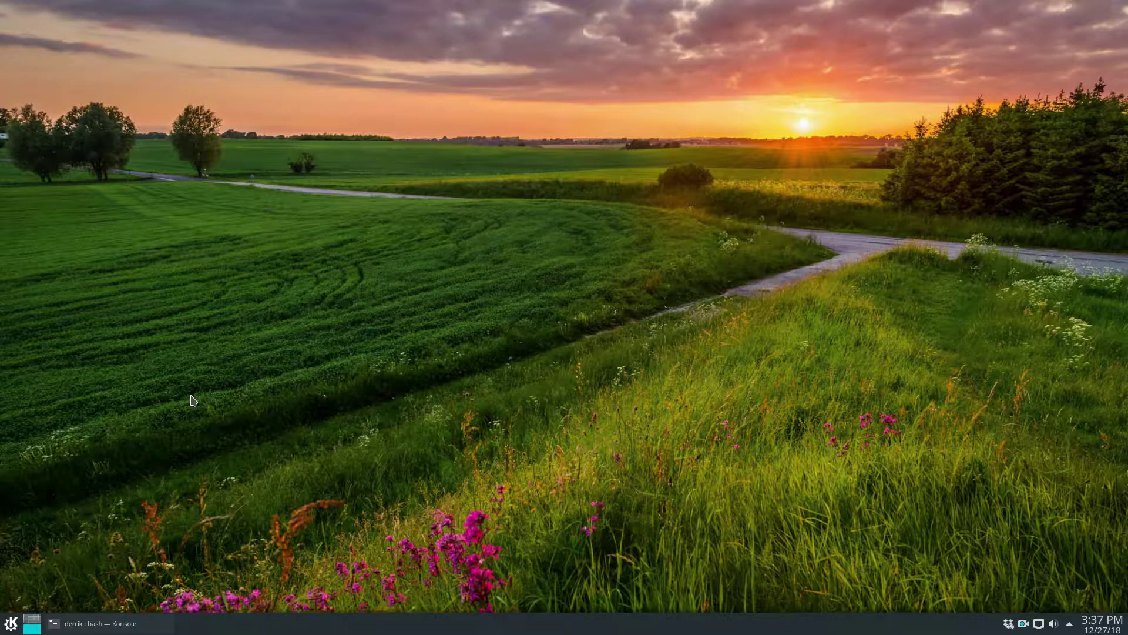
# Search the application launcher for 'defa' to bring up Default Applications.
pyautogui.press('super')
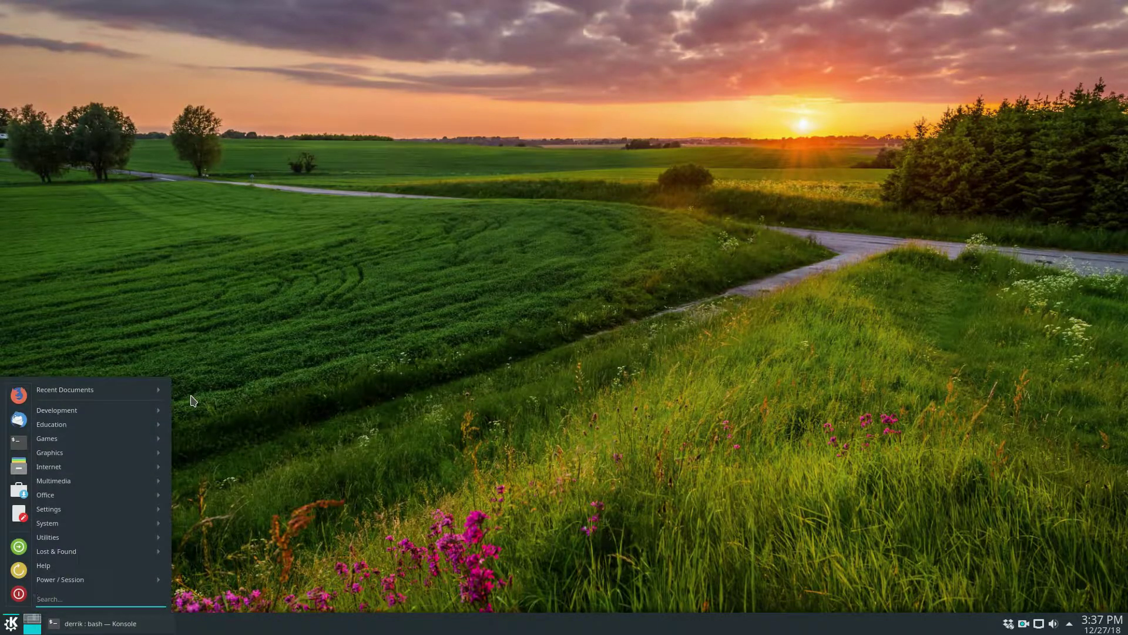
pyautogui.press('super')
pyautogui.press('super')
pyautogui.write('defa')
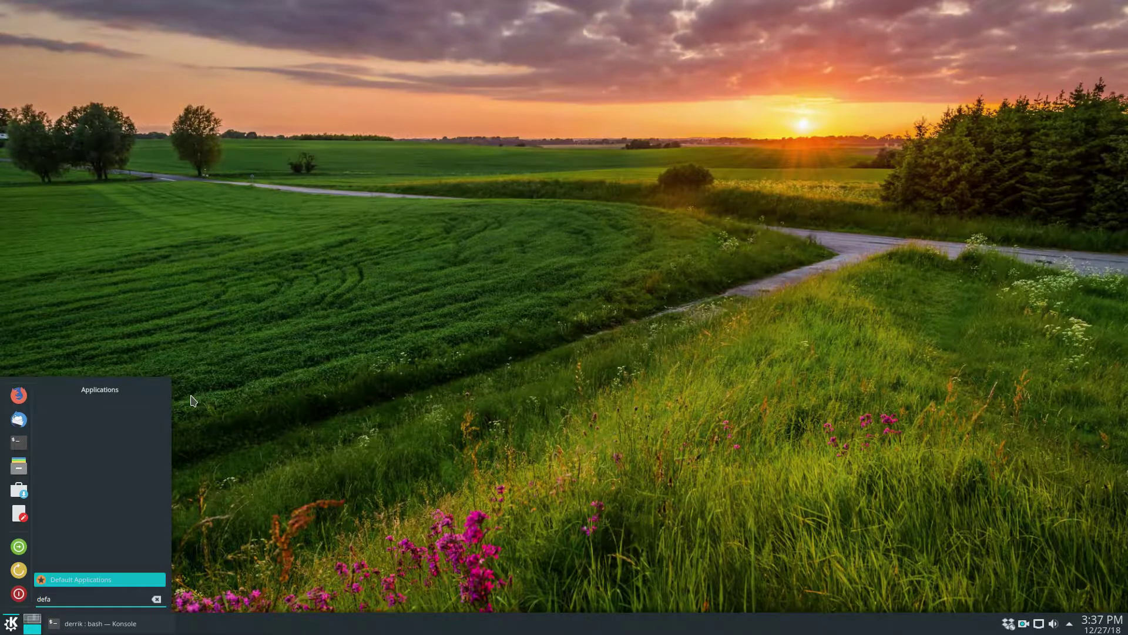
# Open the Default Applications settings and enlarge the System Settings window.
pyautogui.click(116, 580)
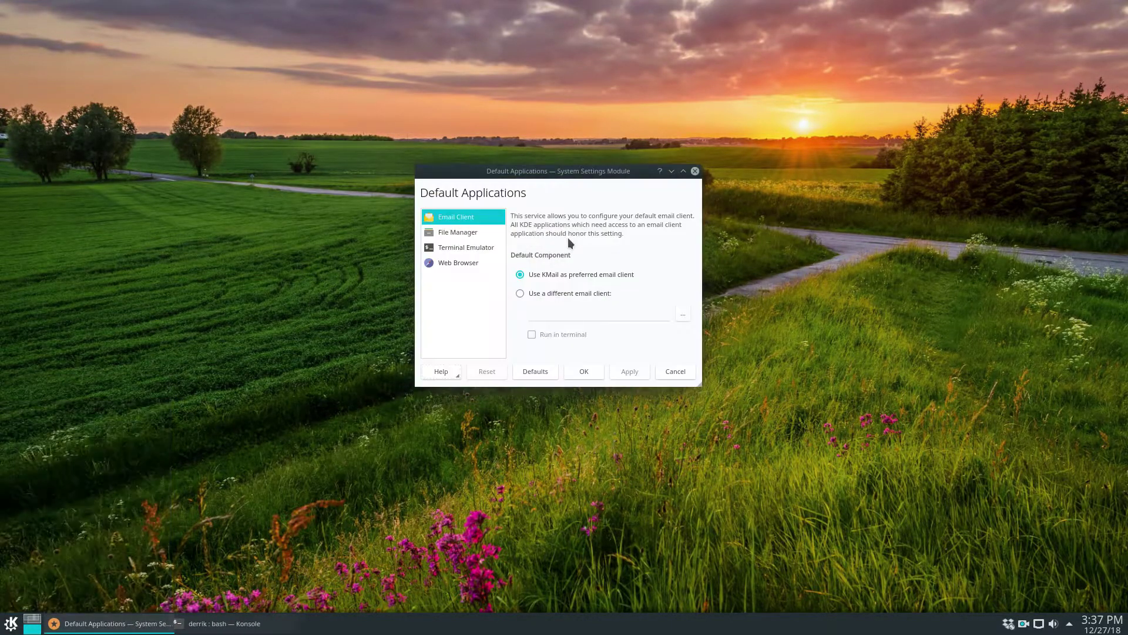
pyautogui.click(449, 232)
pyautogui.click(457, 217)
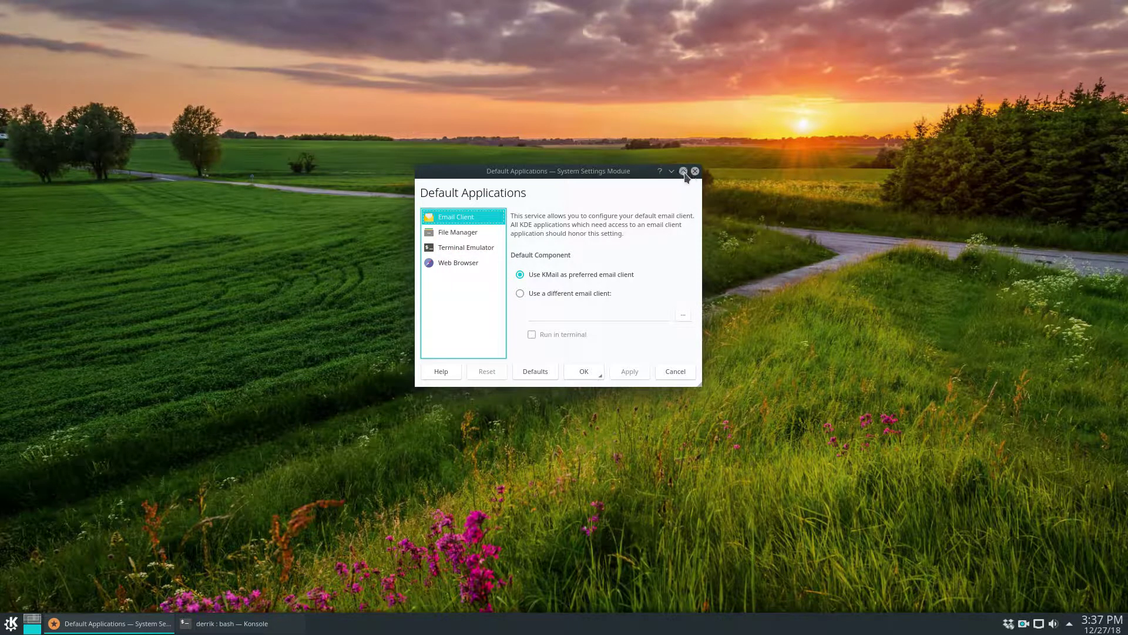
pyautogui.moveTo(386, 141); pyautogui.dragTo(324, 81)
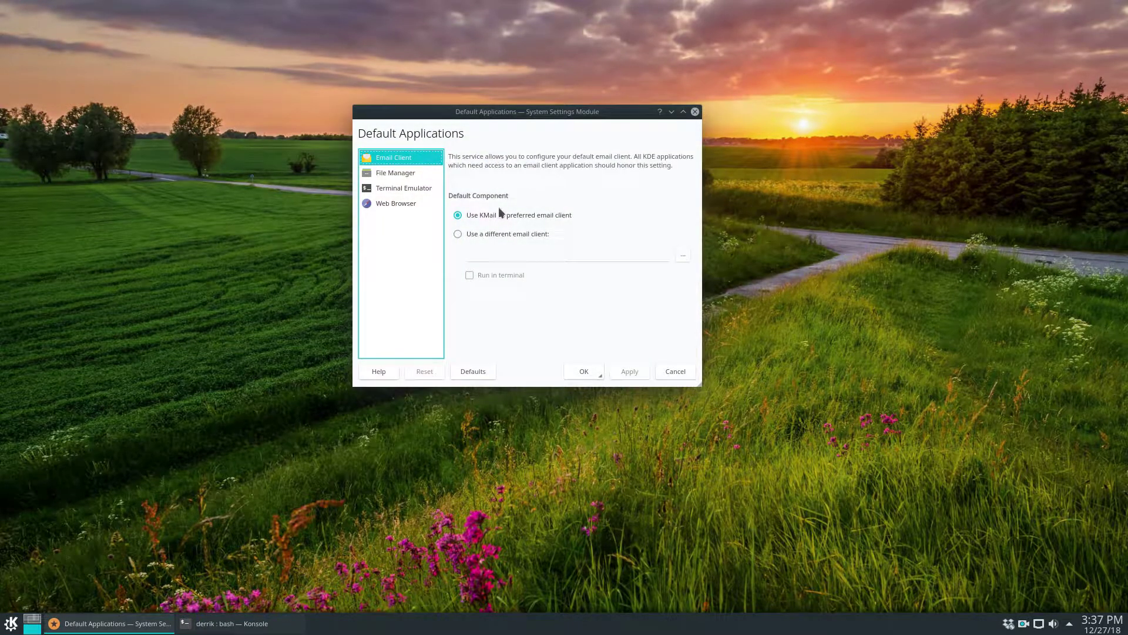
# Set the email client to Thunderbird from the Internet category and apply.
pyautogui.click(457, 234)
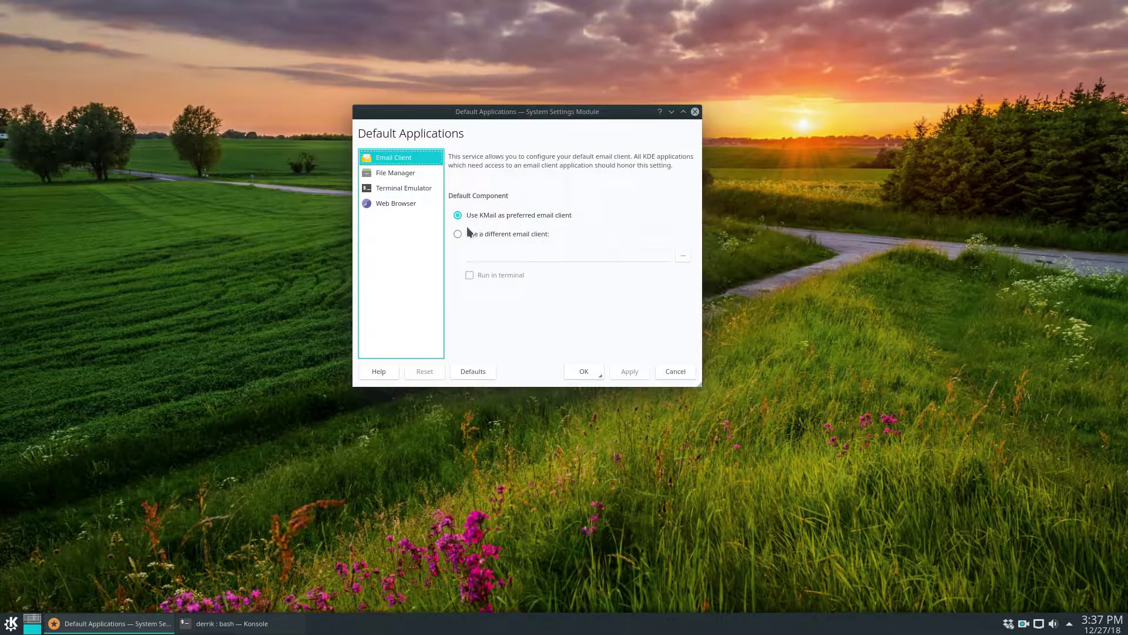
pyautogui.click(682, 255)
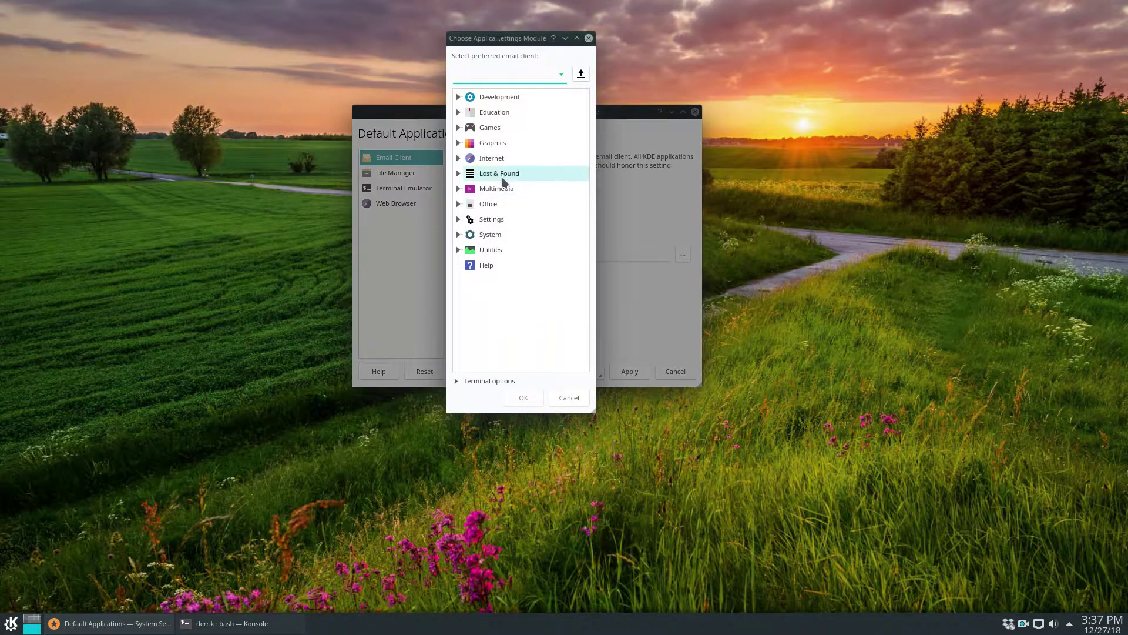
pyautogui.click(458, 158)
pyautogui.scroll(-7, 512, 295)
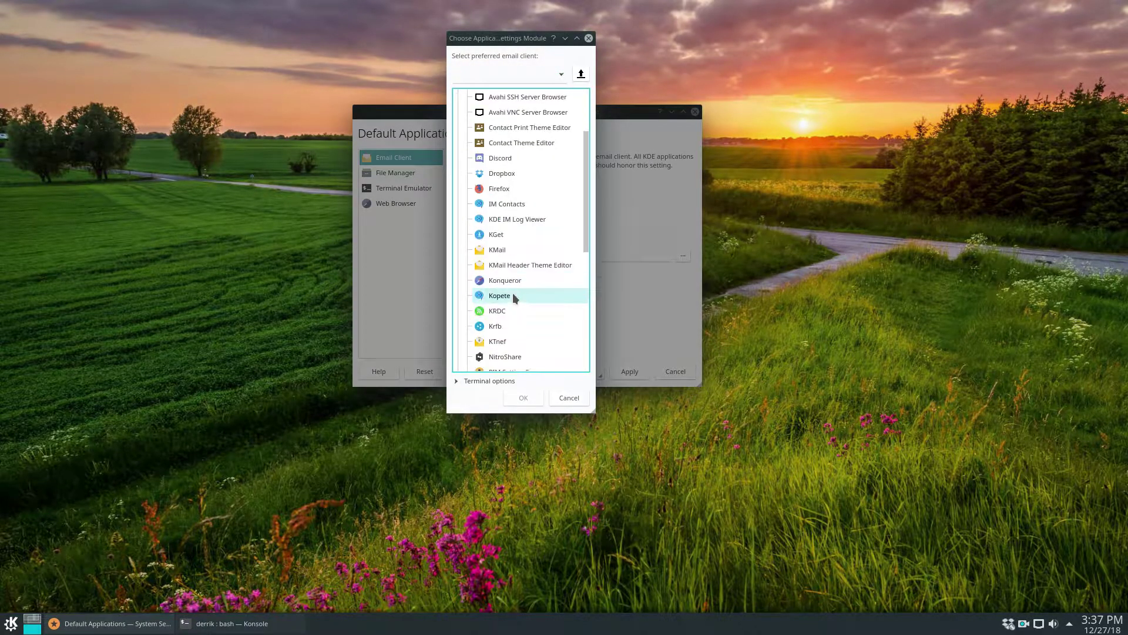
pyautogui.click(507, 280)
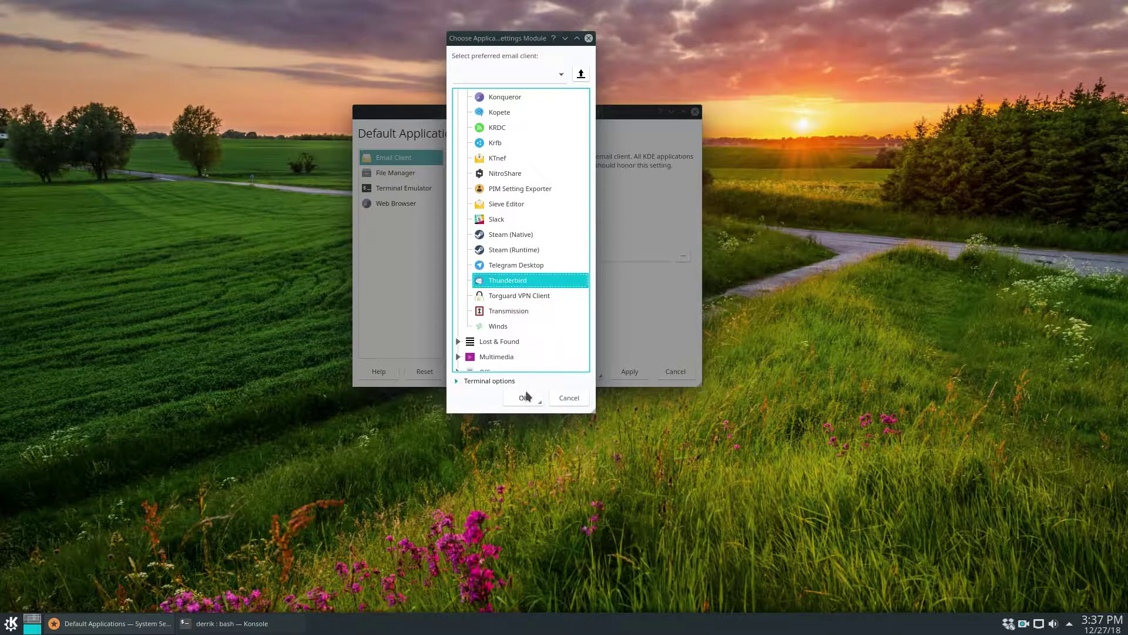
pyautogui.click(523, 397)
pyautogui.click(631, 372)
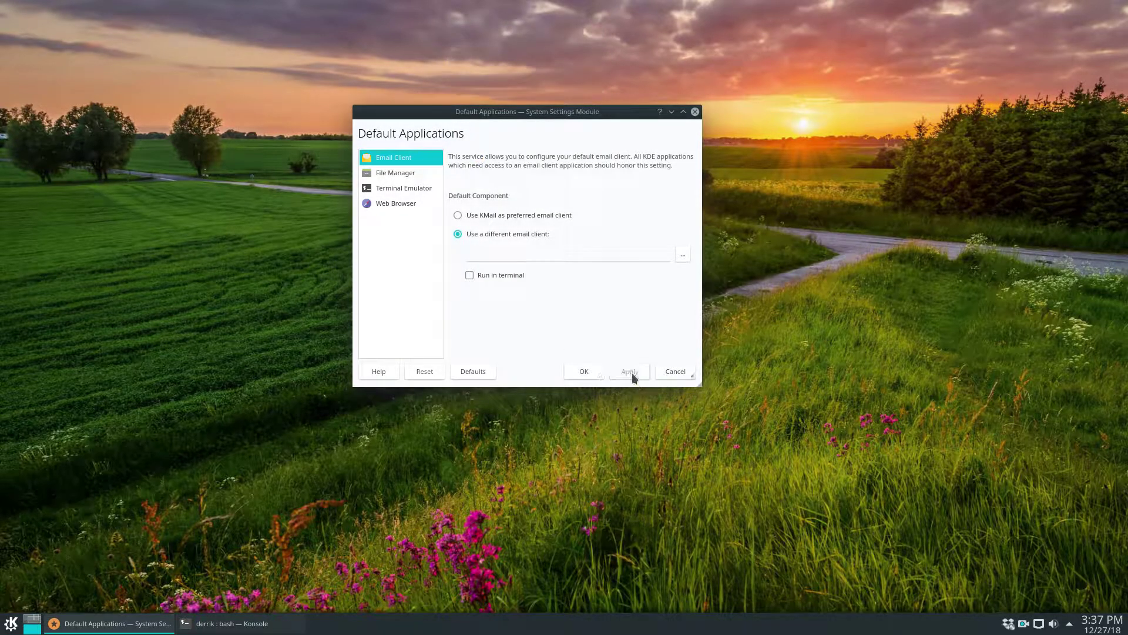
# Try Konqueror, then Cervisia, as the default file manager, apply, and move to Terminal Emulator.
pyautogui.click(390, 173)
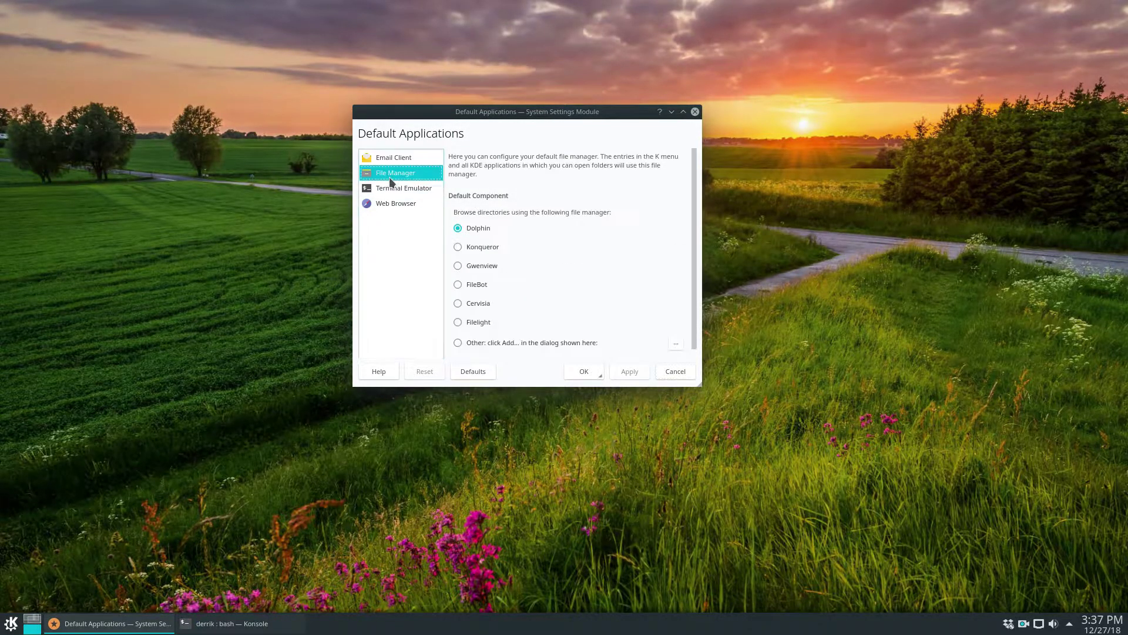
pyautogui.scroll(-1, 559, 216)
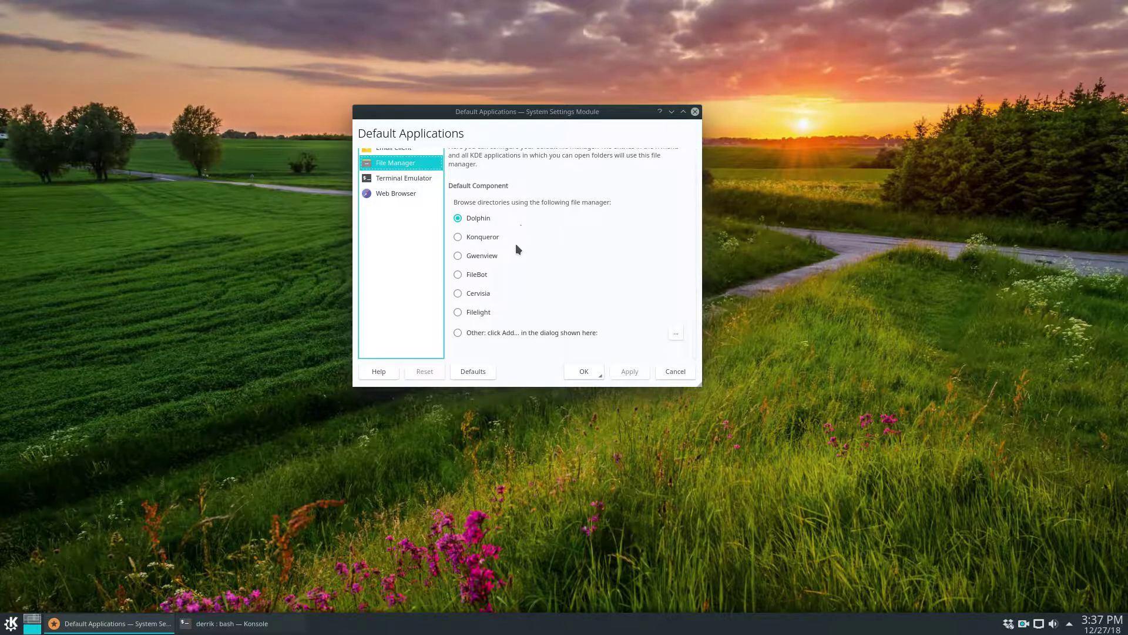
pyautogui.click(458, 239)
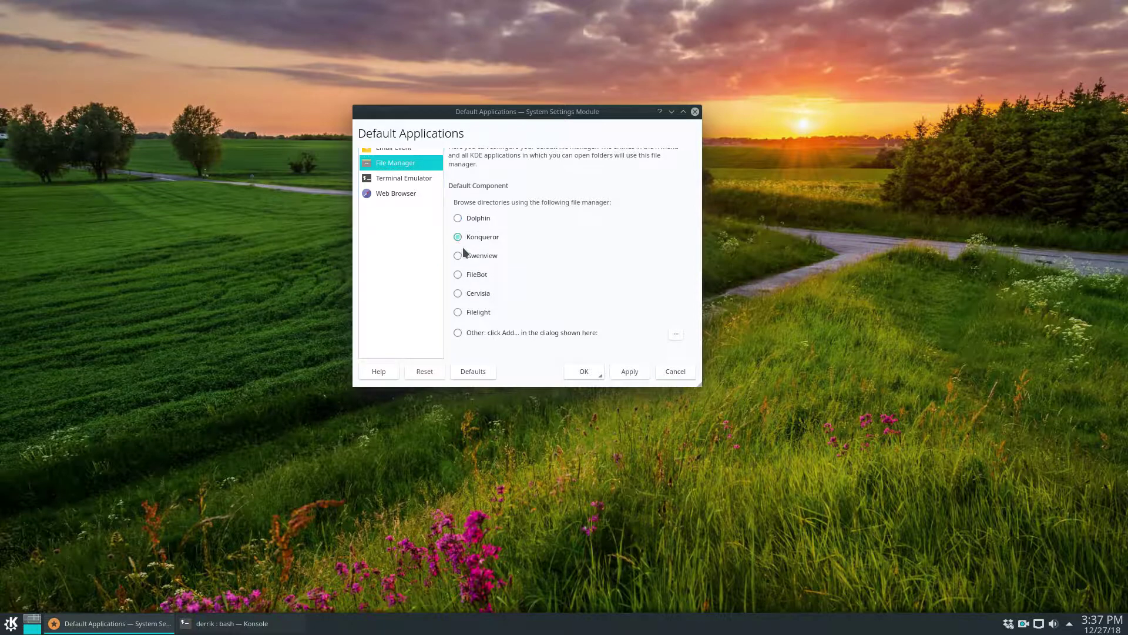
pyautogui.click(458, 294)
pyautogui.click(630, 371)
pyautogui.click(402, 179)
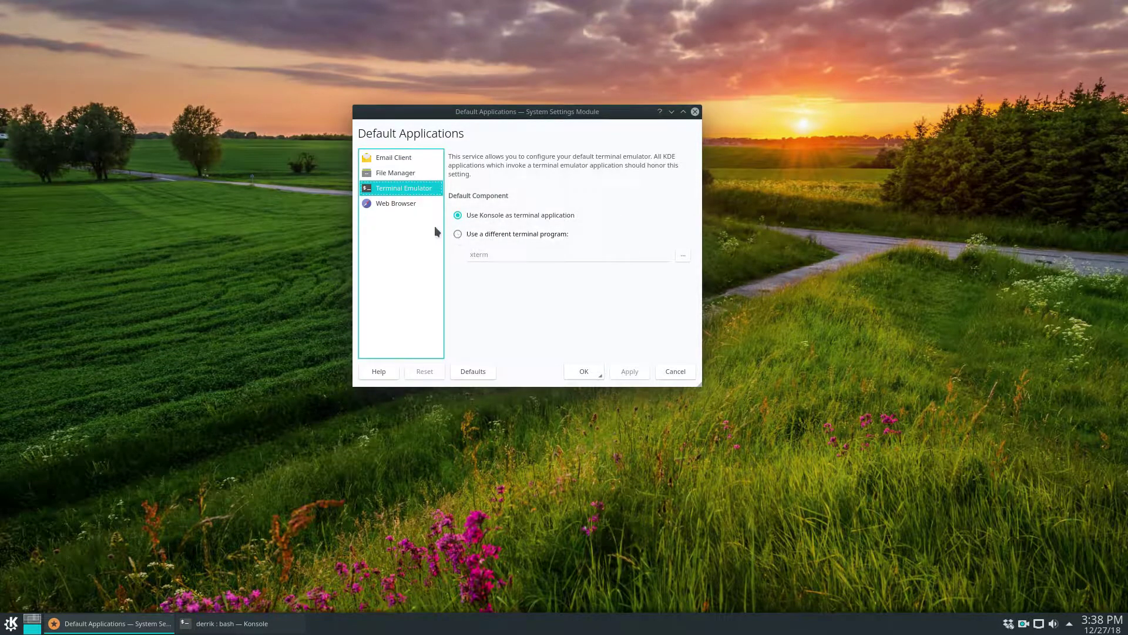
# Try terminator and xterm as the terminal program, revert to Konsole, and apply.
pyautogui.click(458, 233)
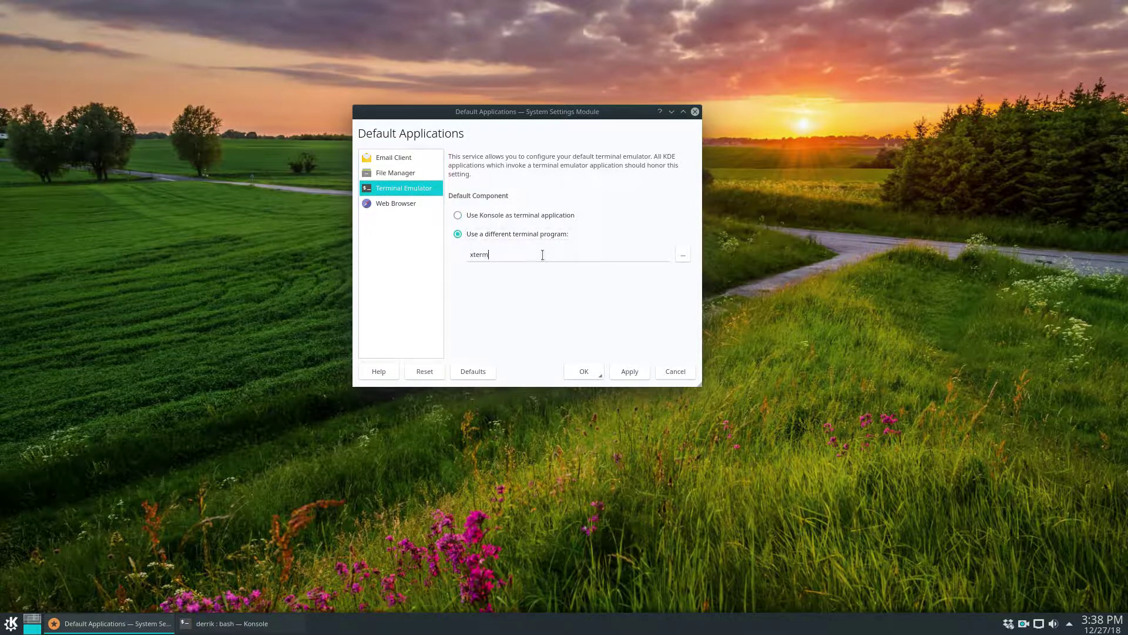
pyautogui.click(542, 256)
pyautogui.doubleClick(584, 257)
pyautogui.write('terminator')
pyautogui.doubleClick(546, 255)
pyautogui.press('BackSpace')
pyautogui.write('xterm')
pyautogui.click(483, 219)
pyautogui.click(629, 370)
pyautogui.click(421, 205)
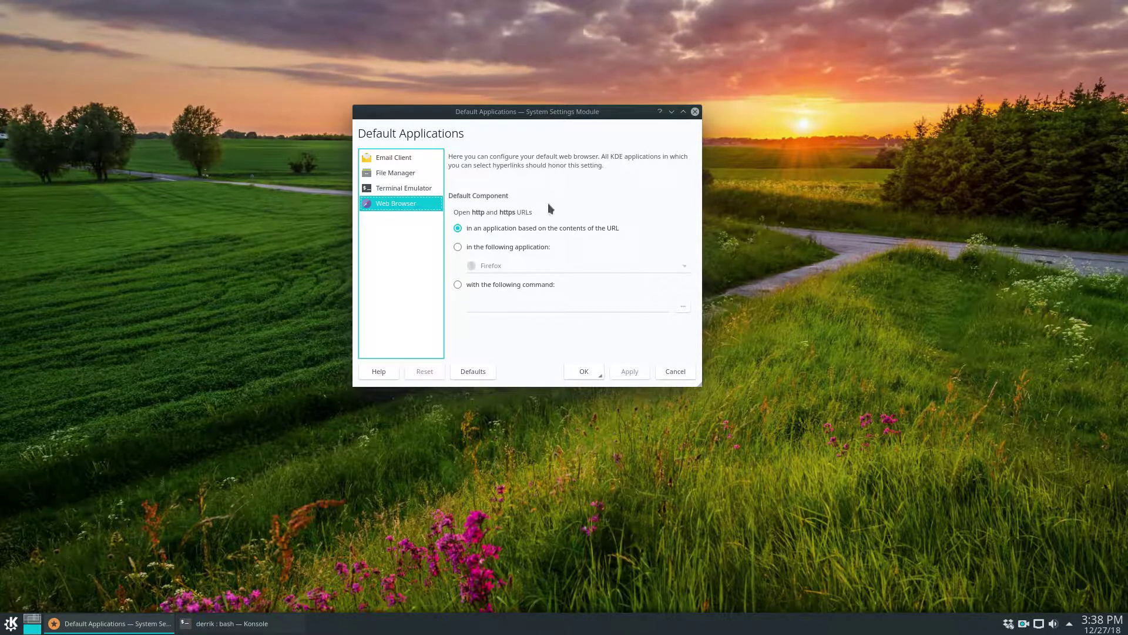
# Open http and https links in a chosen application, Firefox, and apply.
pyautogui.click(490, 248)
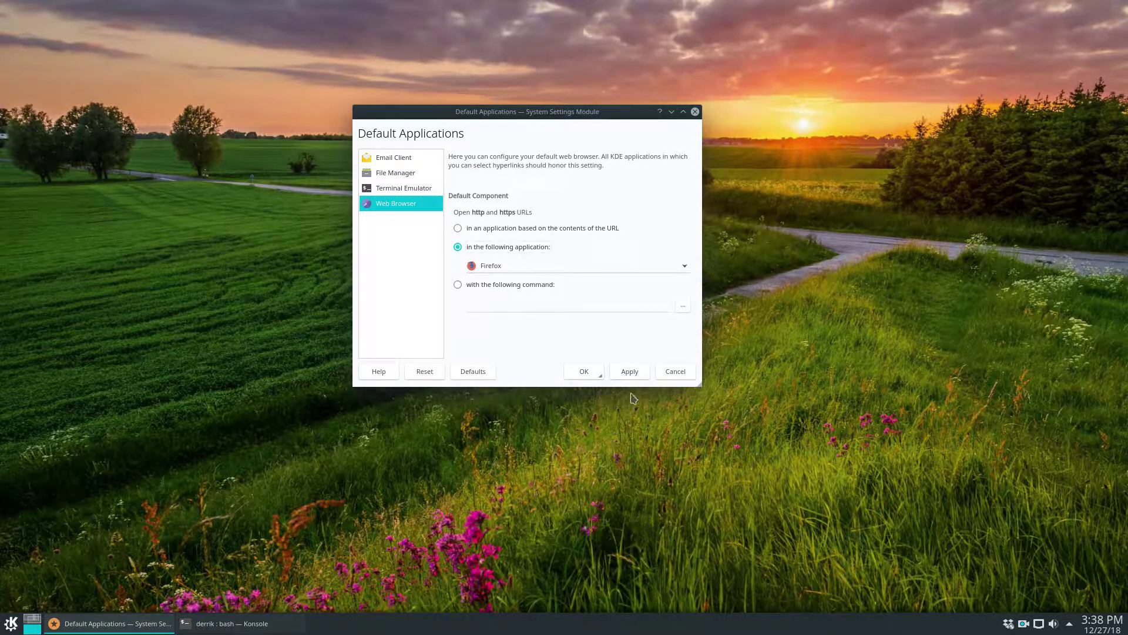
pyautogui.click(626, 370)
pyautogui.click(684, 266)
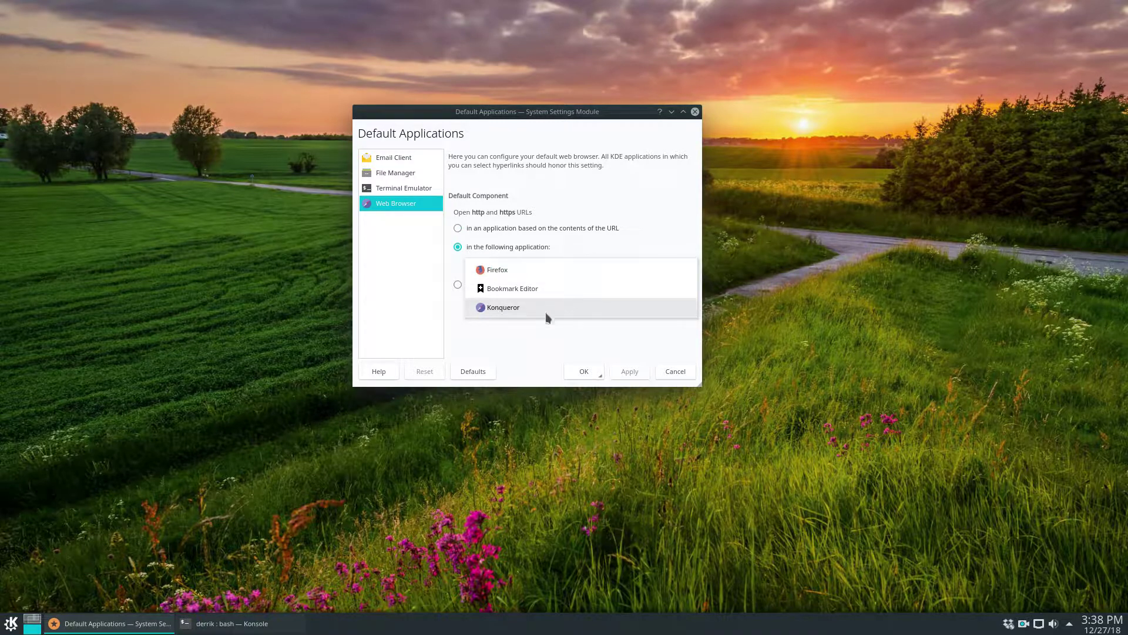
pyautogui.click(489, 340)
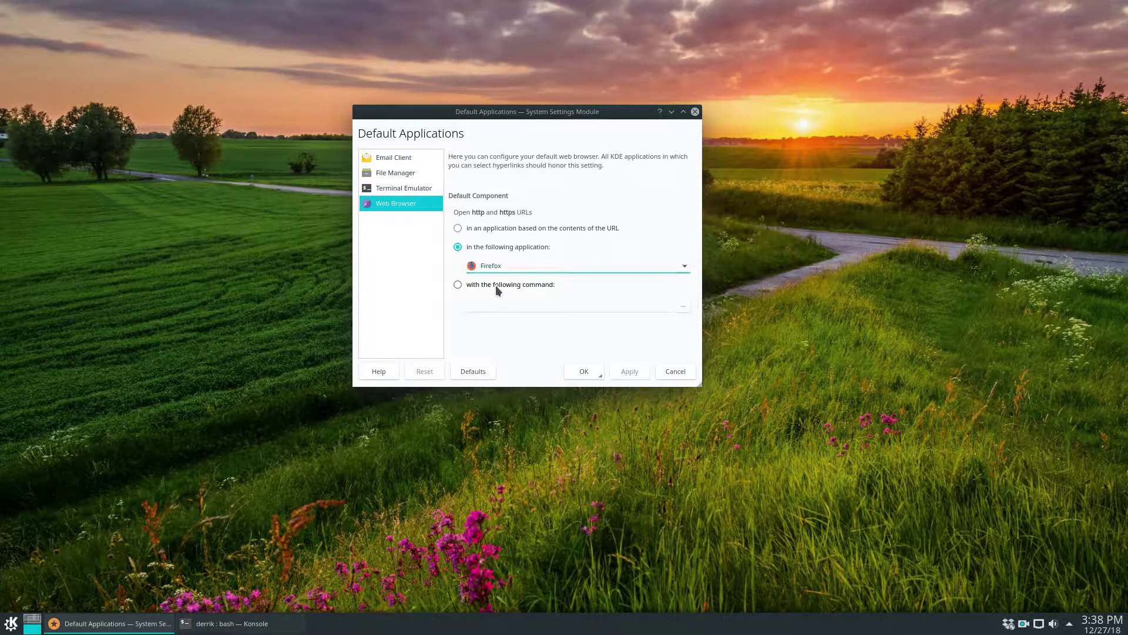
# Explore a custom browser command, cancel it, and reapply Firefox as the default browser.
pyautogui.click(495, 285)
pyautogui.click(503, 306)
pyautogui.click(683, 305)
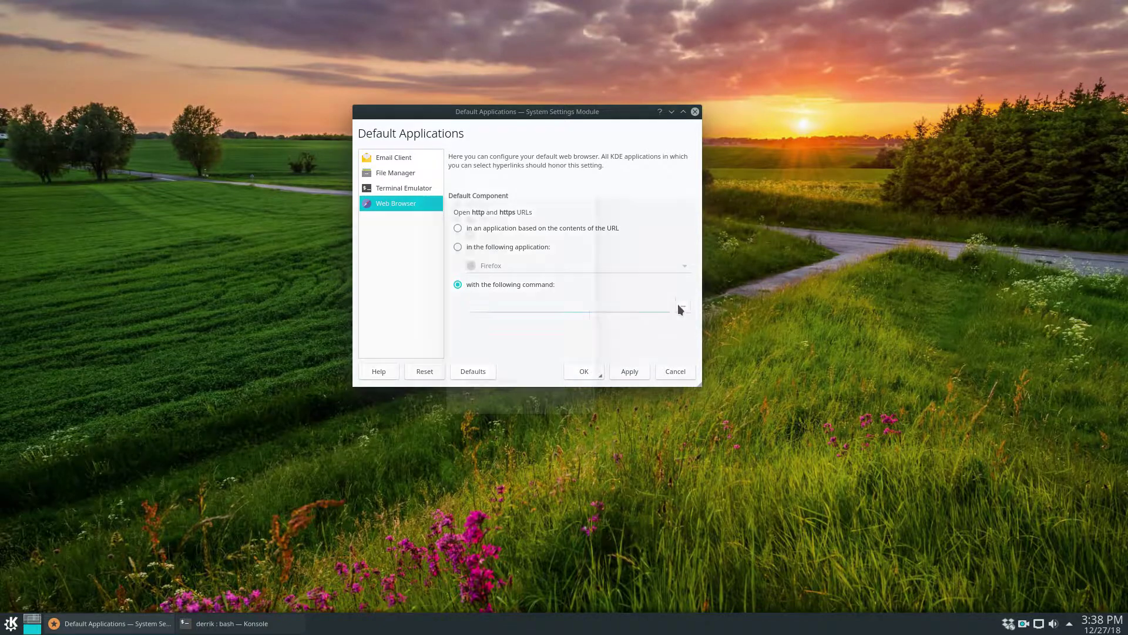
pyautogui.click(458, 158)
pyautogui.scroll(-7, 506, 273)
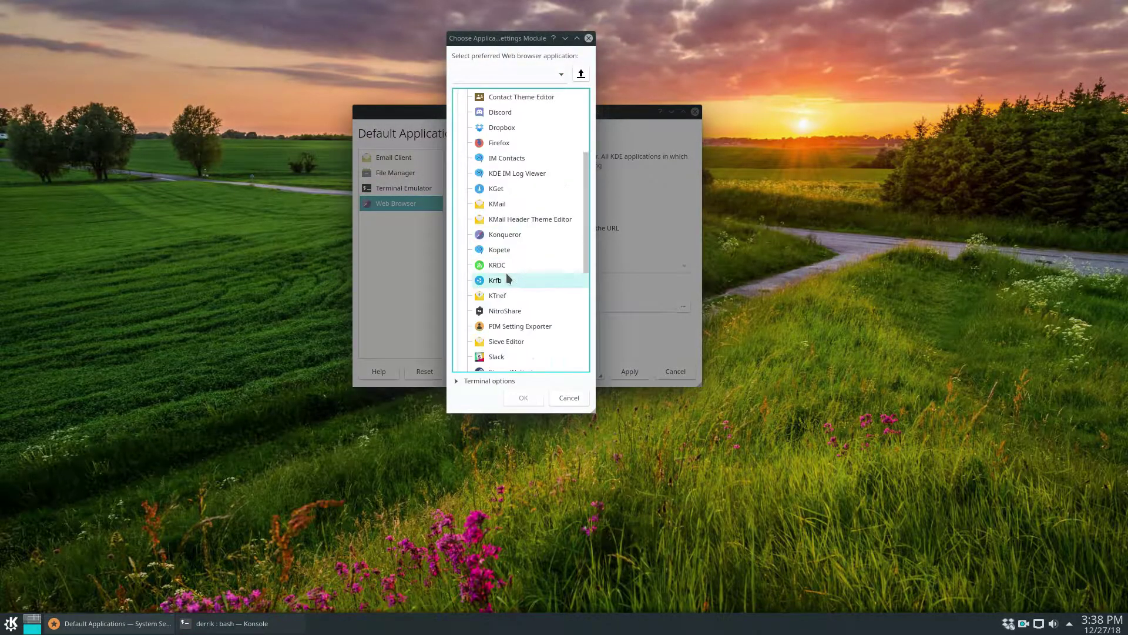
pyautogui.click(569, 398)
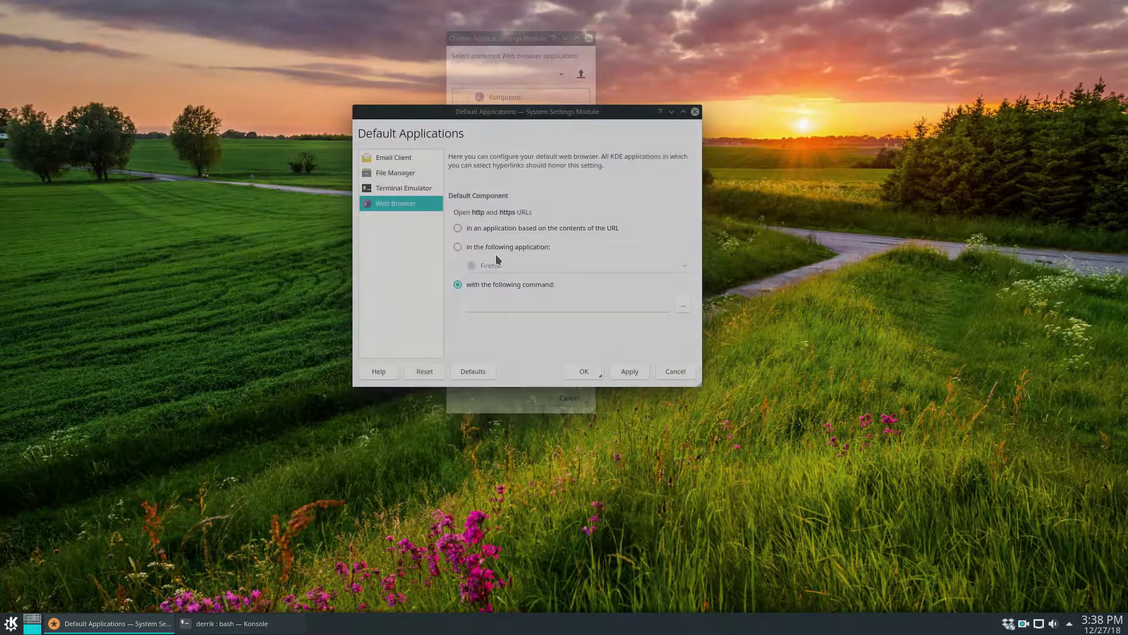
pyautogui.click(488, 247)
pyautogui.click(629, 371)
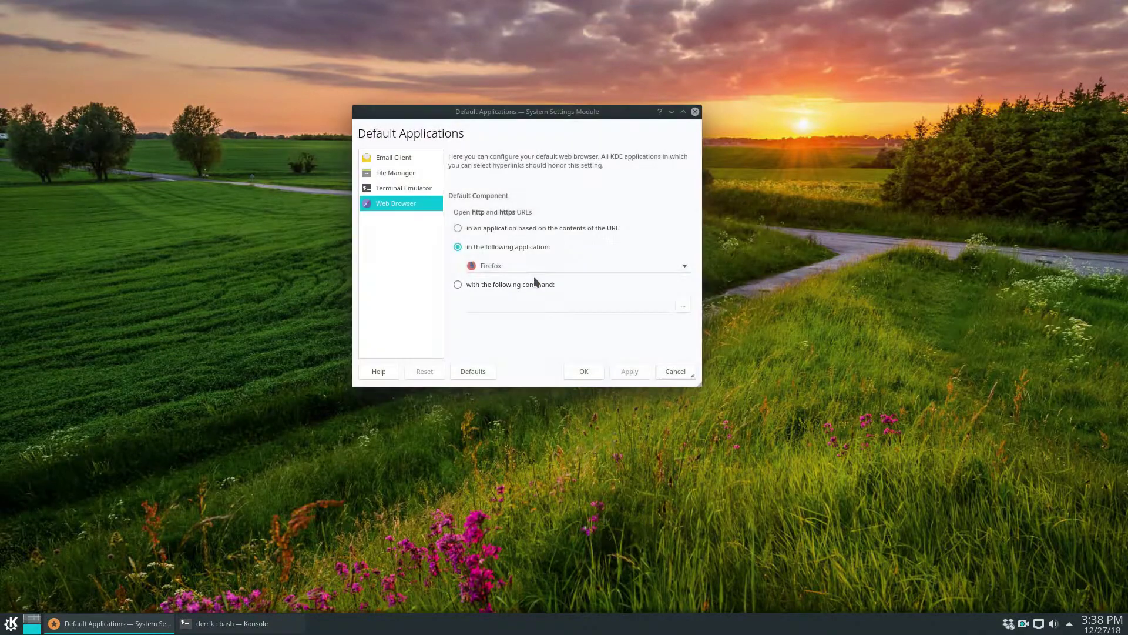
# Close System Settings, launch Dolphin by searching 'dolp', and centre its window on screen.
pyautogui.click(572, 369)
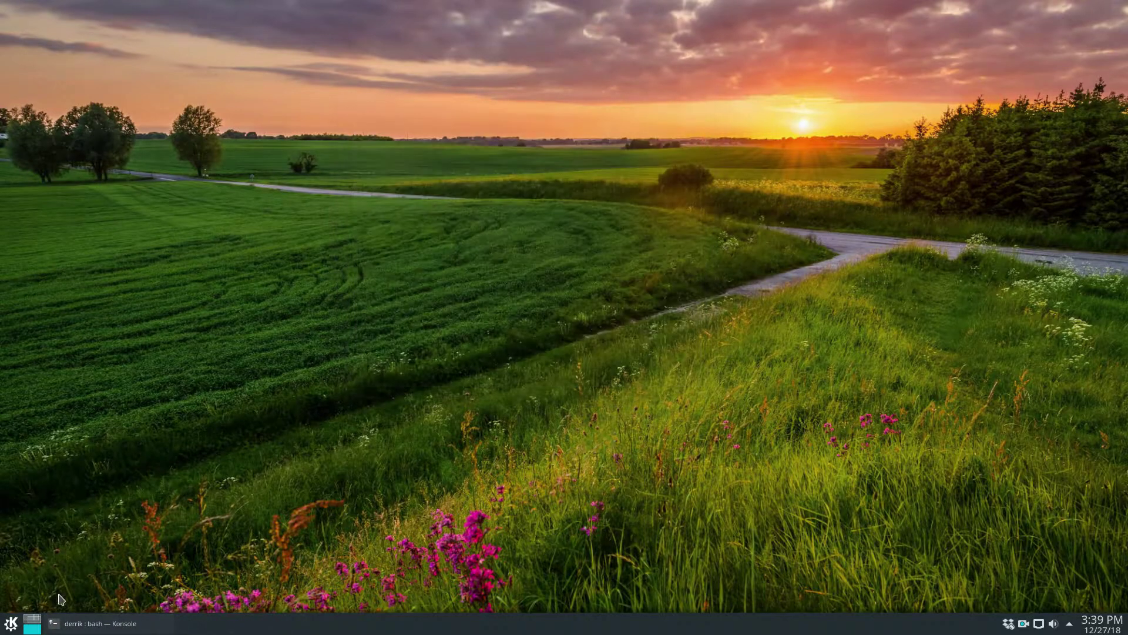
pyautogui.click(12, 624)
pyautogui.click(4, 626)
pyautogui.click(4, 628)
pyautogui.write('dolp')
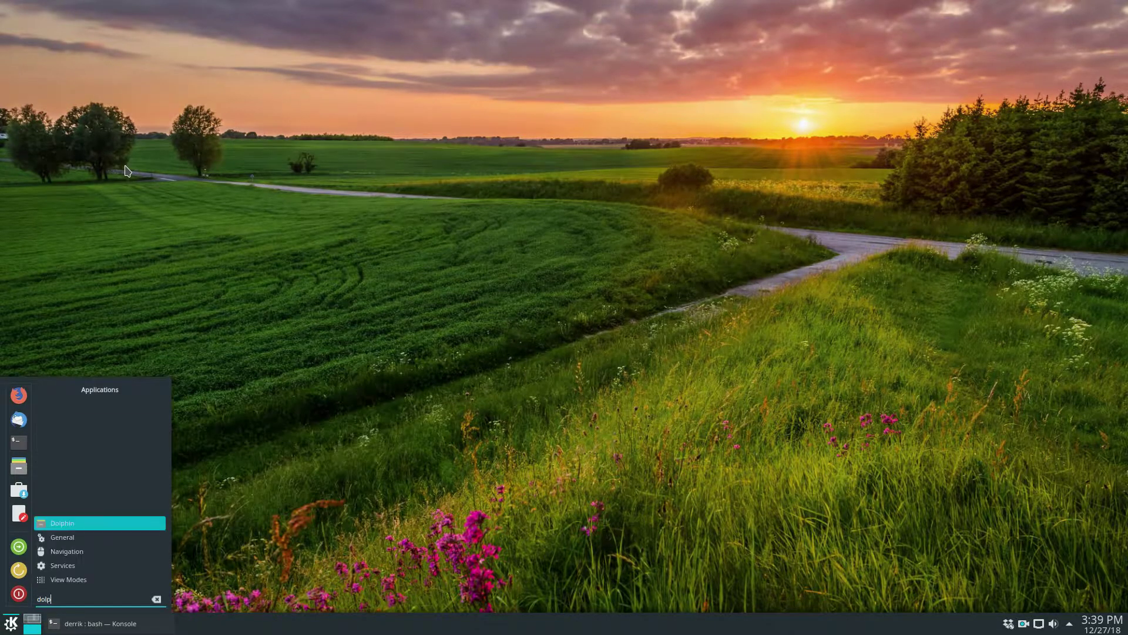
pyautogui.press('Return')
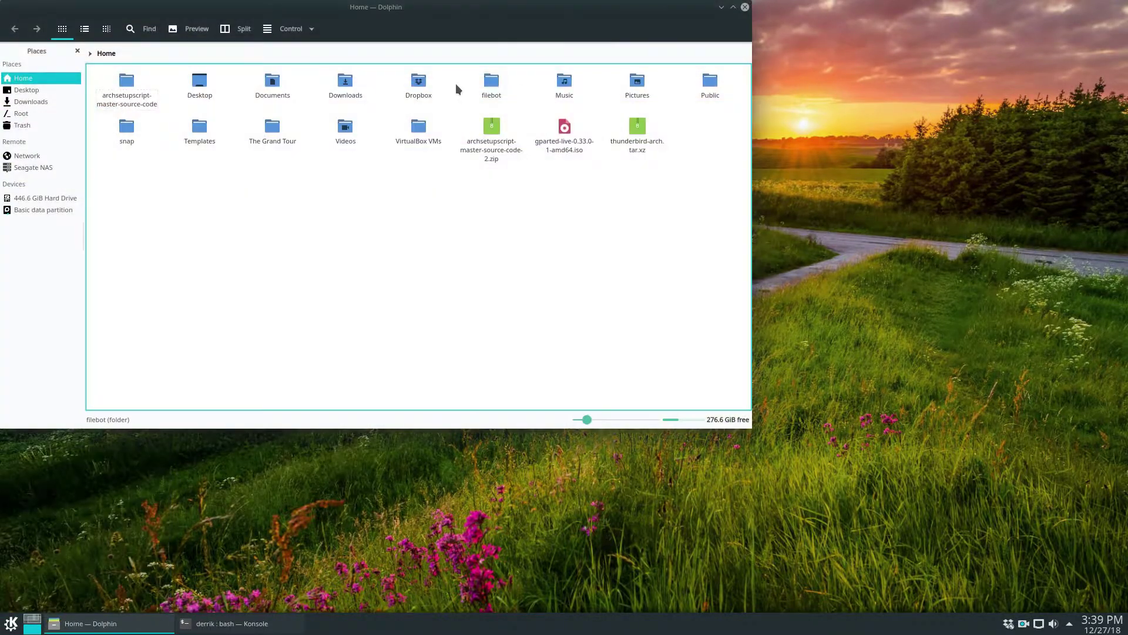
pyautogui.click(1005, 329)
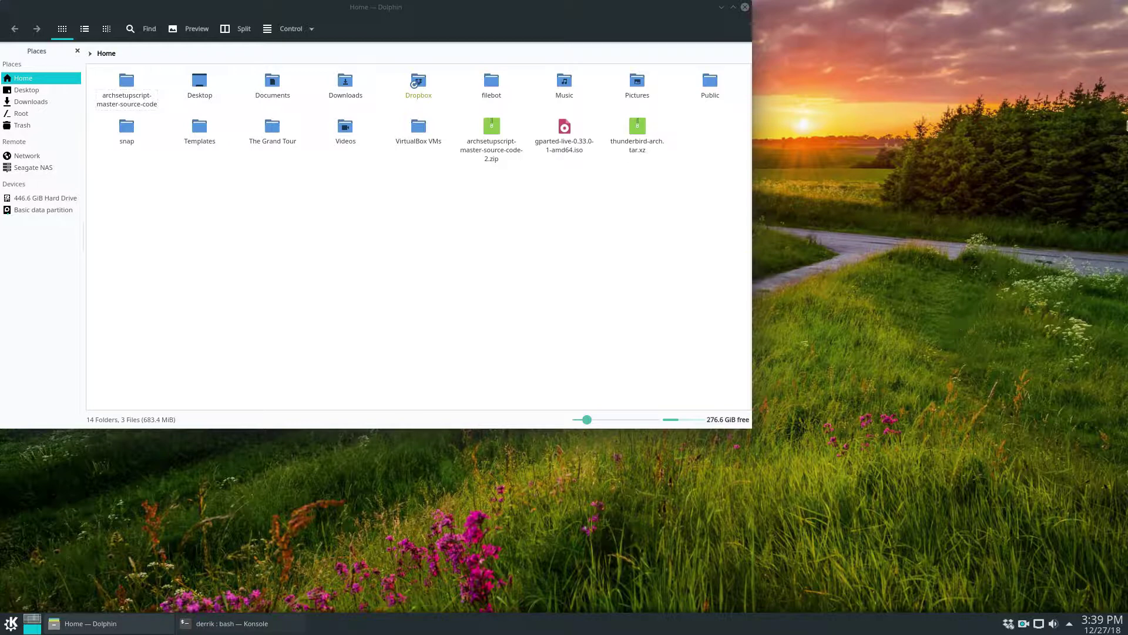
pyautogui.moveTo(470, 14); pyautogui.dragTo(644, 77)
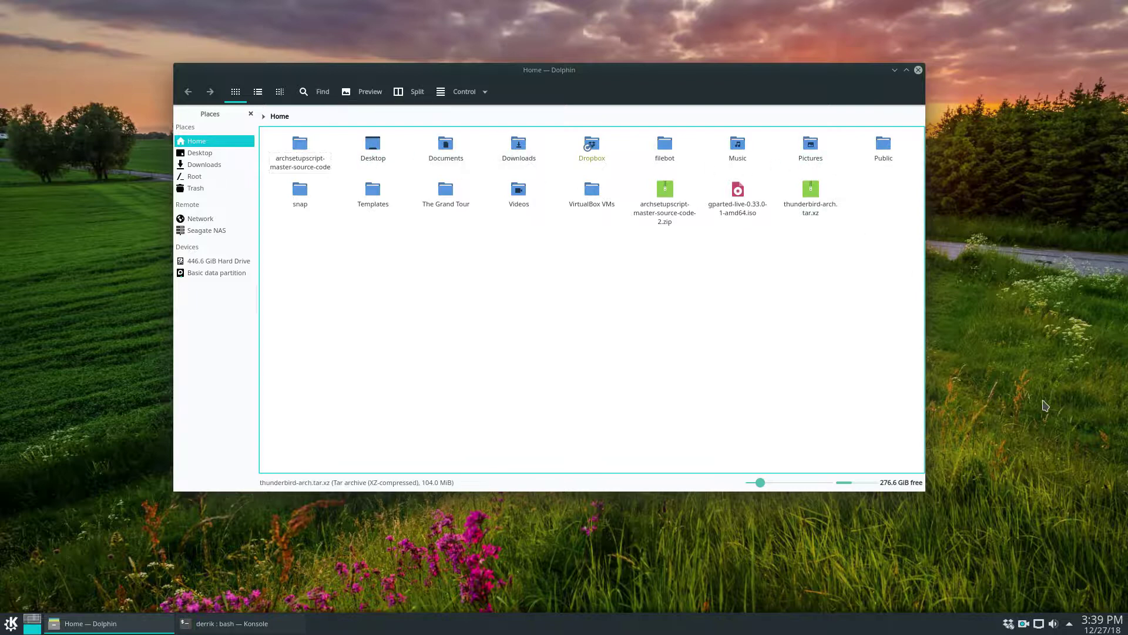
# Go to Pictures in Places and open the context menu of 1 - sduLRvf.jpg.
pyautogui.click(810, 144)
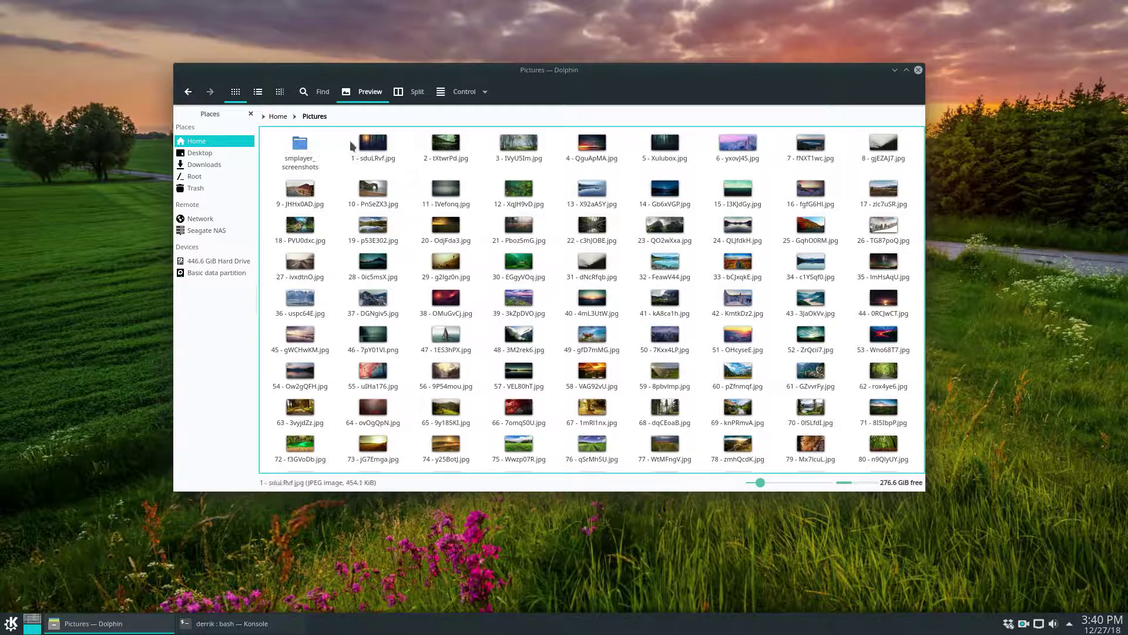
pyautogui.rightClick(365, 156)
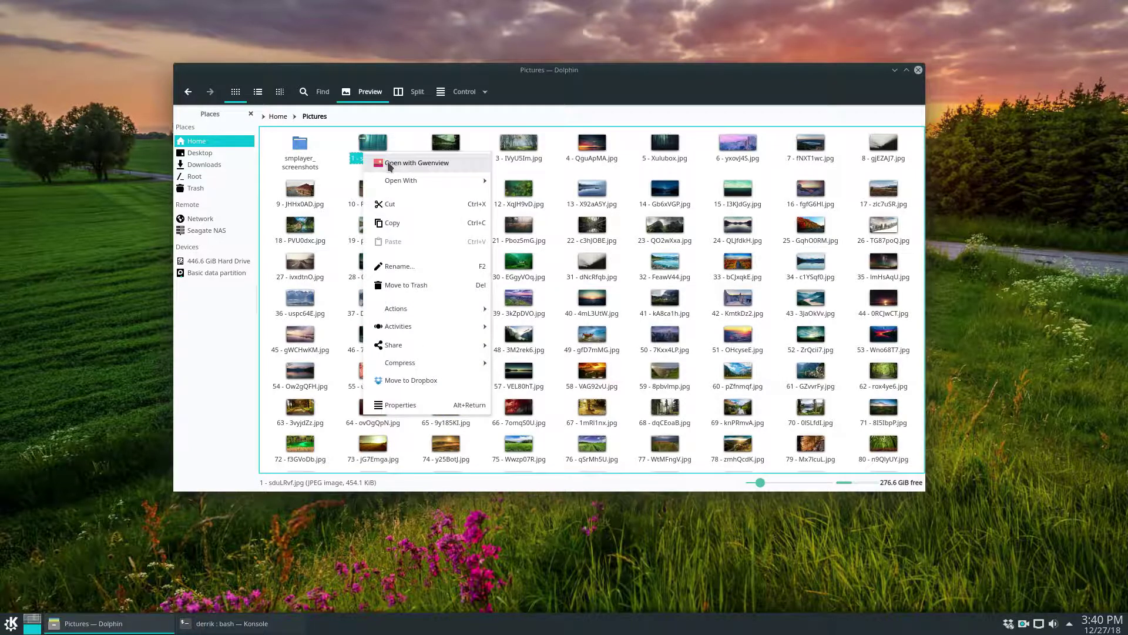
pyautogui.click(413, 139)
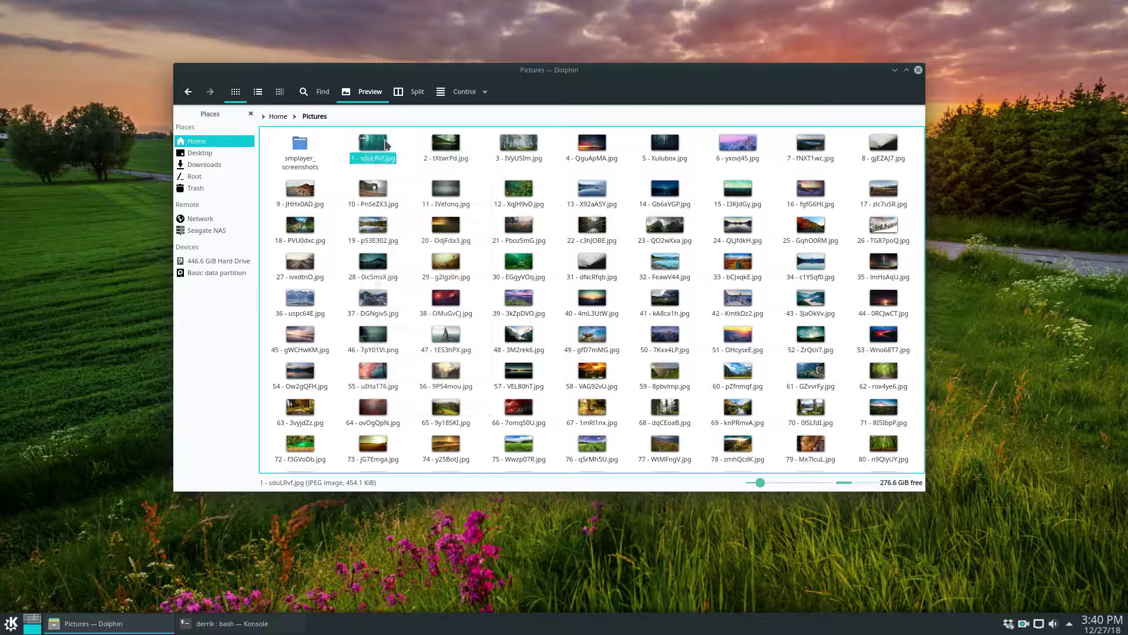
pyautogui.rightClick(378, 156)
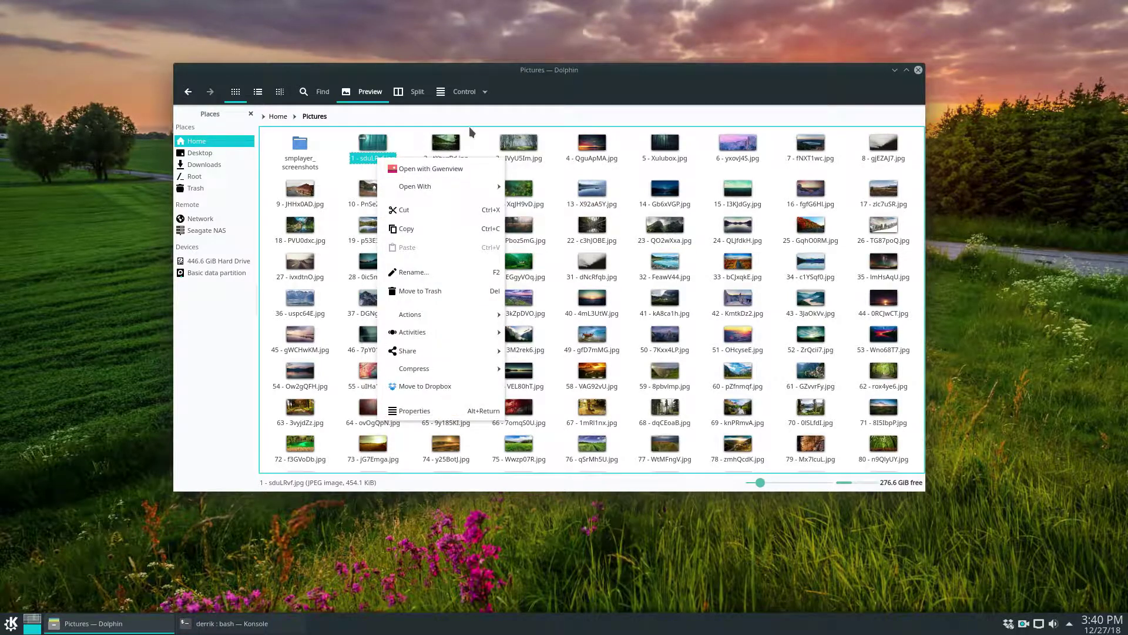
pyautogui.click(469, 127)
pyautogui.rightClick(381, 153)
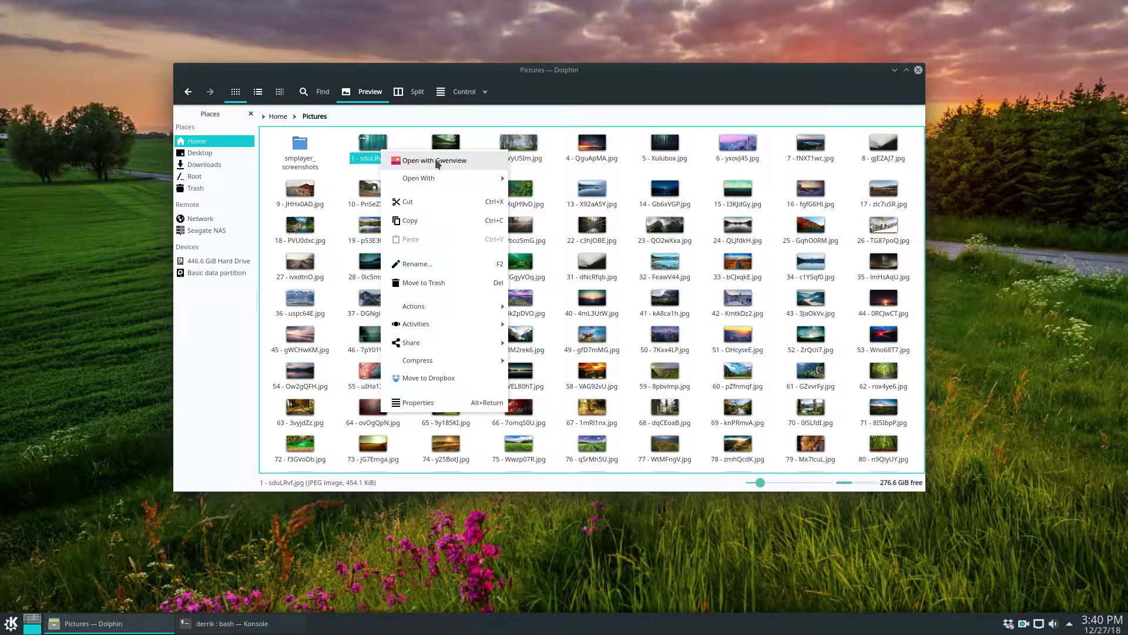
# View 1 - sduLRvf.jpg in Gwenview, close it, and reopen the file's context menu.
pyautogui.click(437, 161)
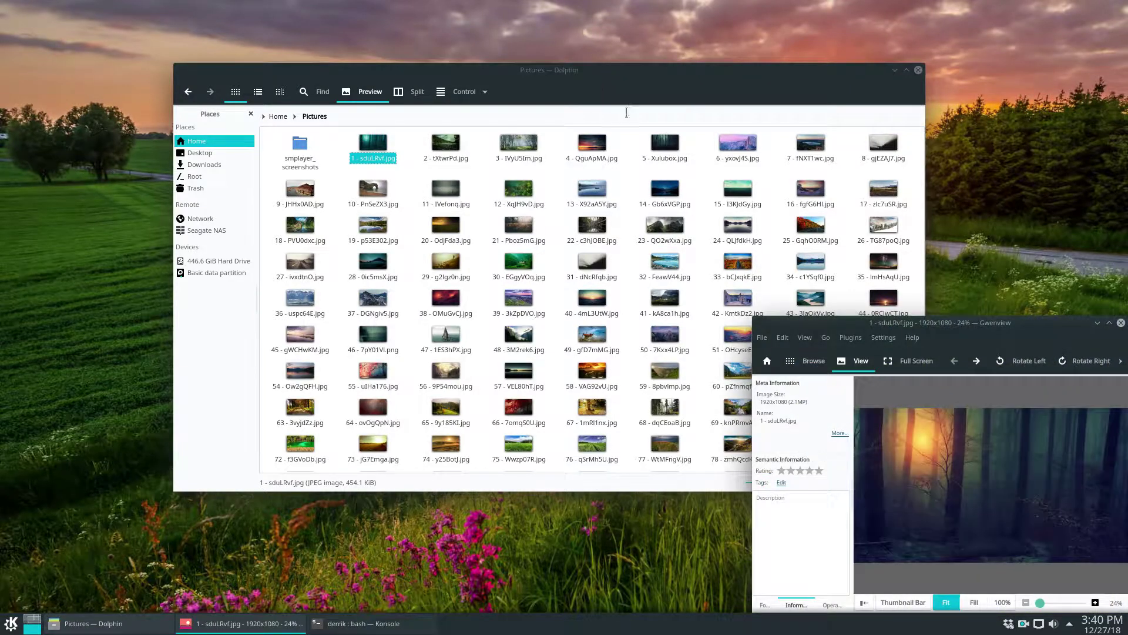
pyautogui.moveTo(880, 322); pyautogui.dragTo(565, 226)
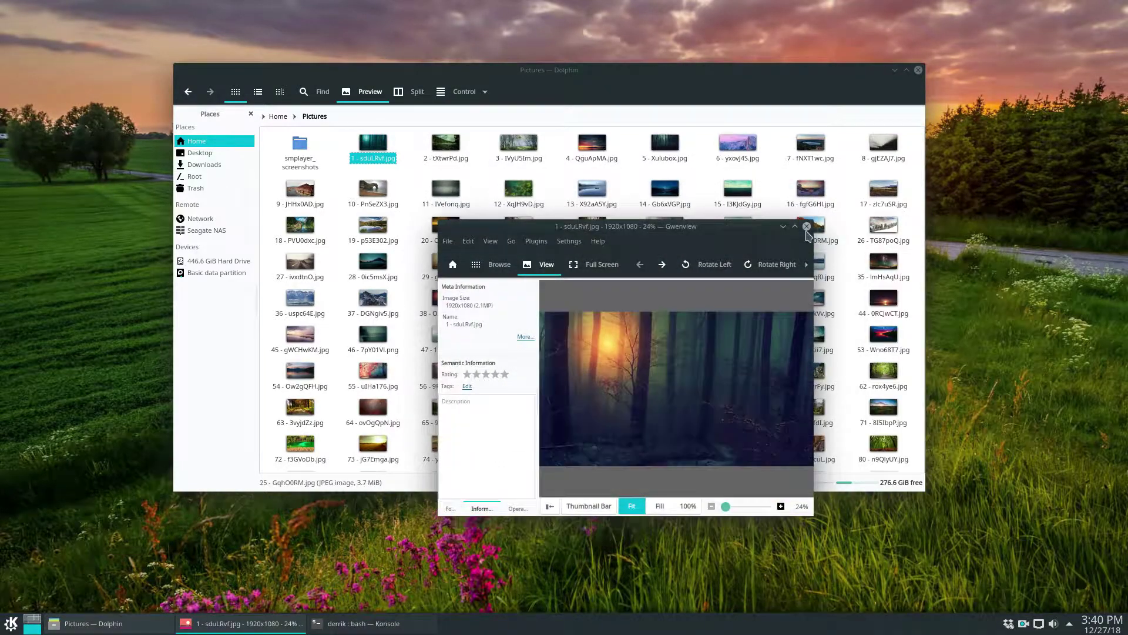
pyautogui.click(806, 227)
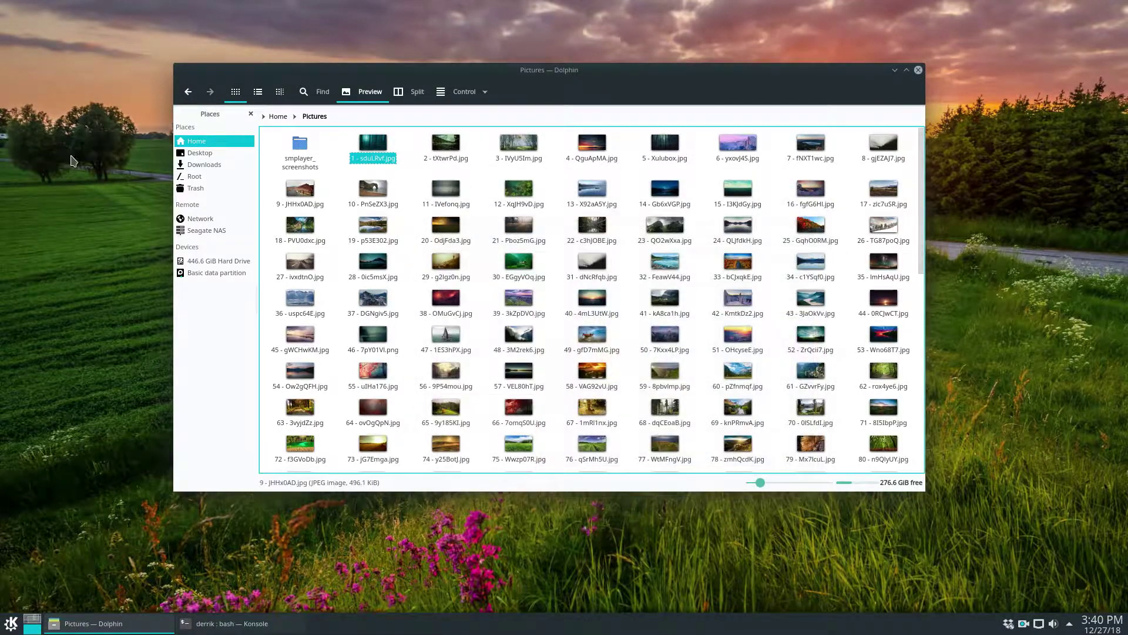
pyautogui.rightClick(371, 157)
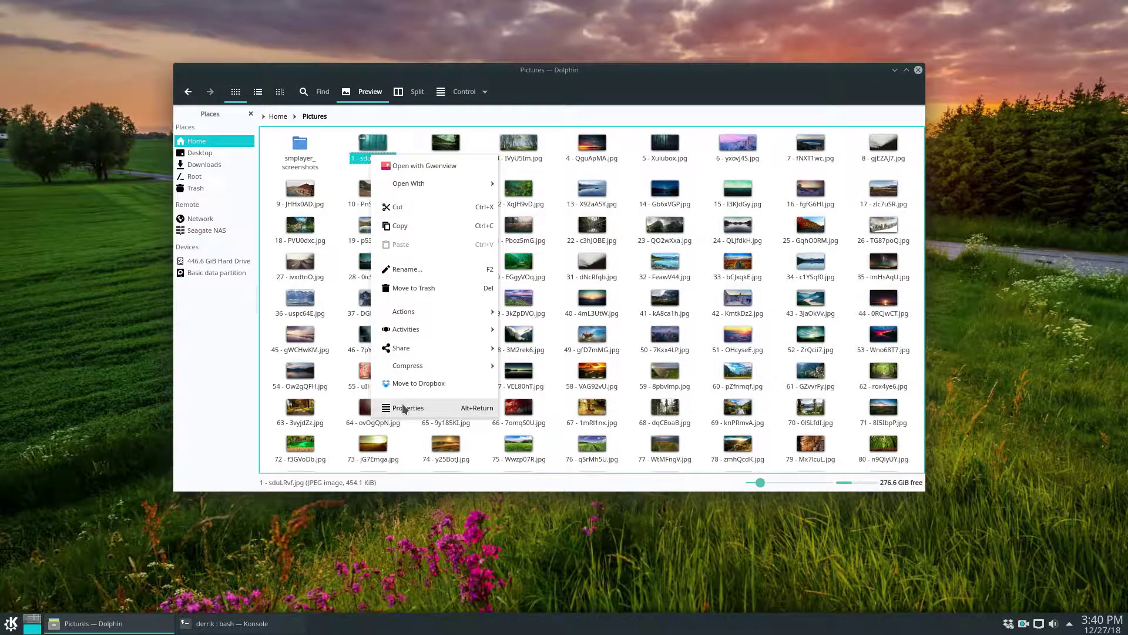
pyautogui.click(346, 148)
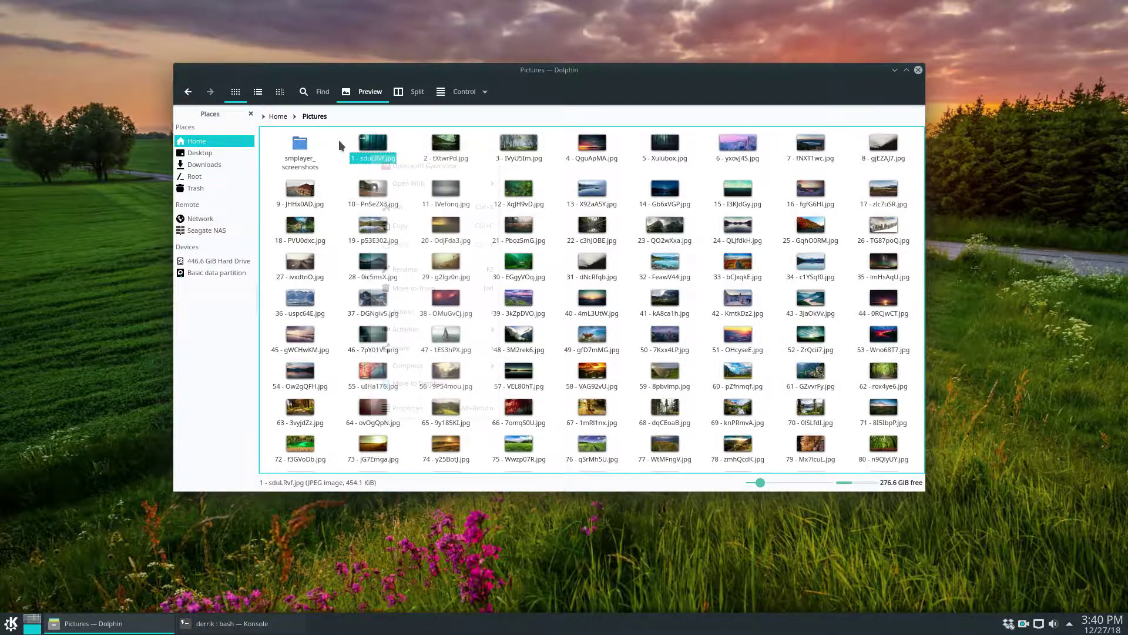
pyautogui.rightClick(375, 154)
# Move Okular to the top of the JPEG application order in File Type Options and apply.
pyautogui.click(448, 404)
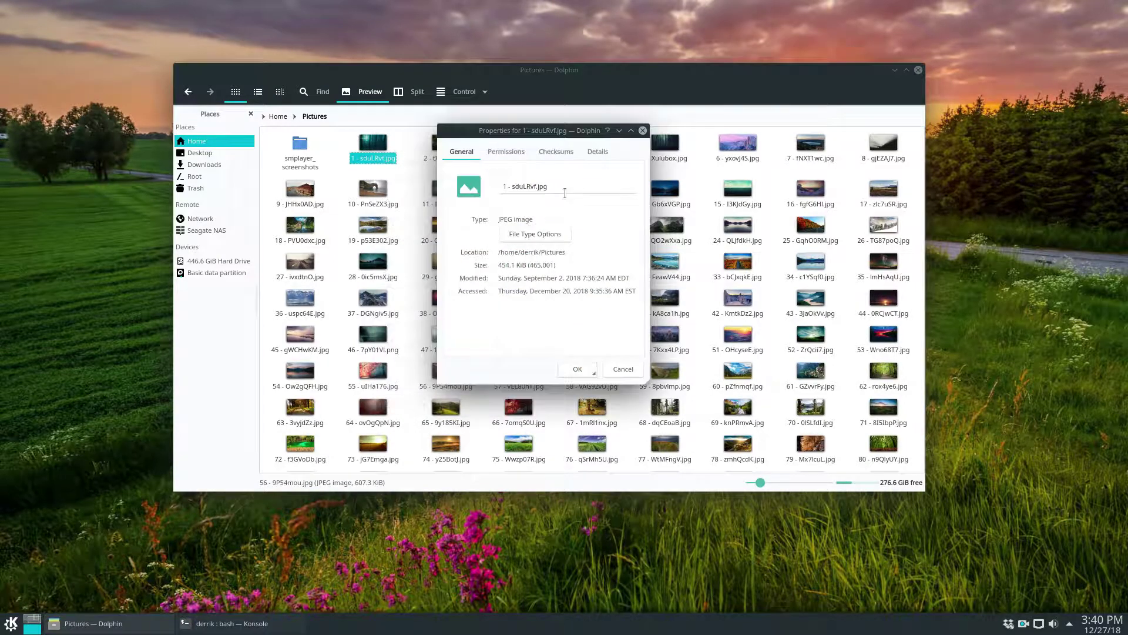
pyautogui.click(533, 234)
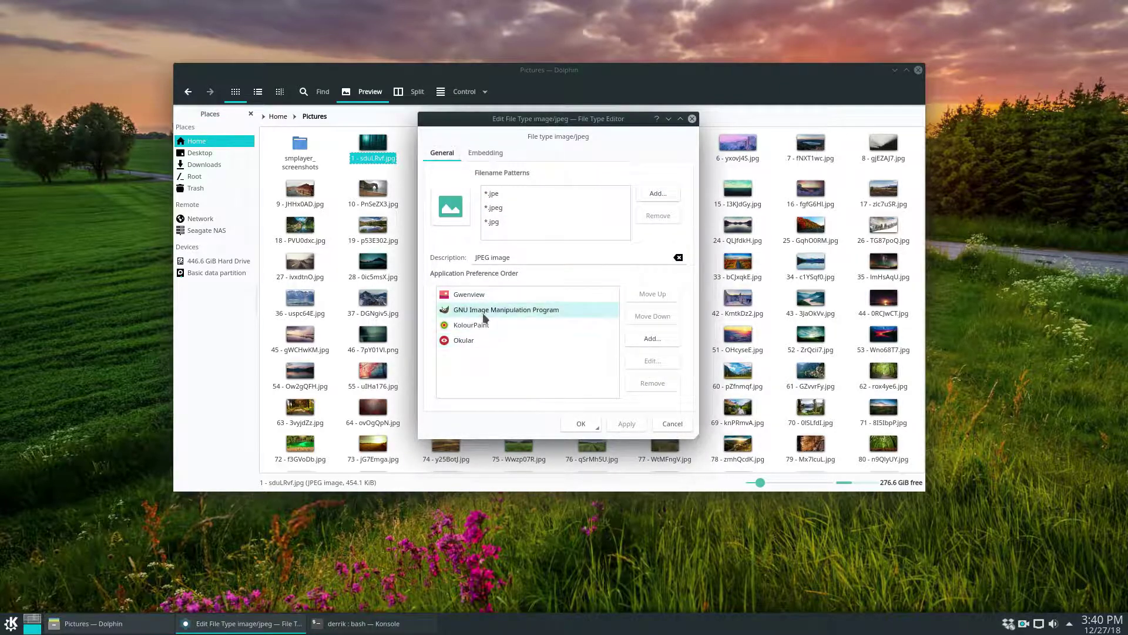
pyautogui.click(468, 339)
pyautogui.click(652, 294)
pyautogui.click(652, 294)
pyautogui.click(652, 293)
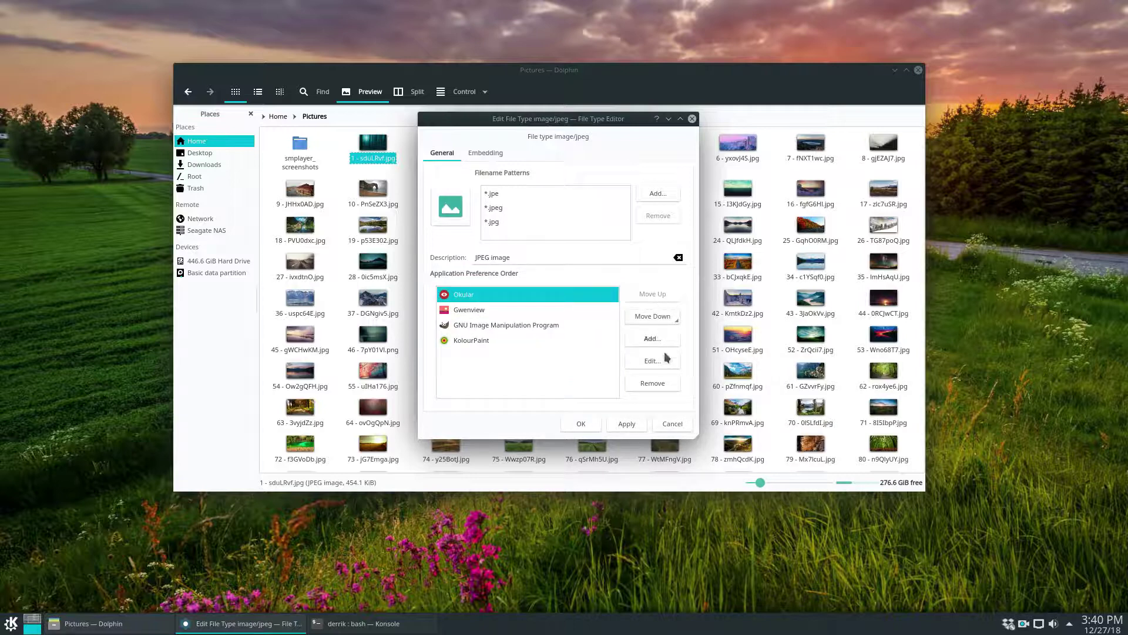
pyautogui.click(626, 423)
pyautogui.click(581, 423)
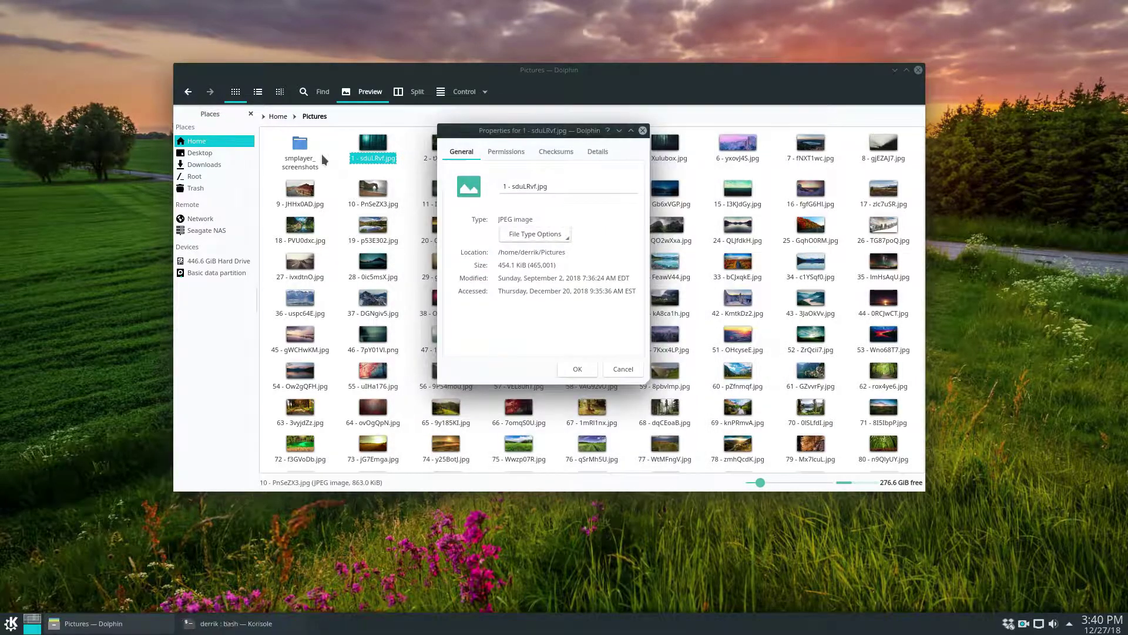
pyautogui.click(577, 369)
# Open 1 - sduLRvf.jpg with Okular to confirm it, then quit Okular.
pyautogui.rightClick(387, 143)
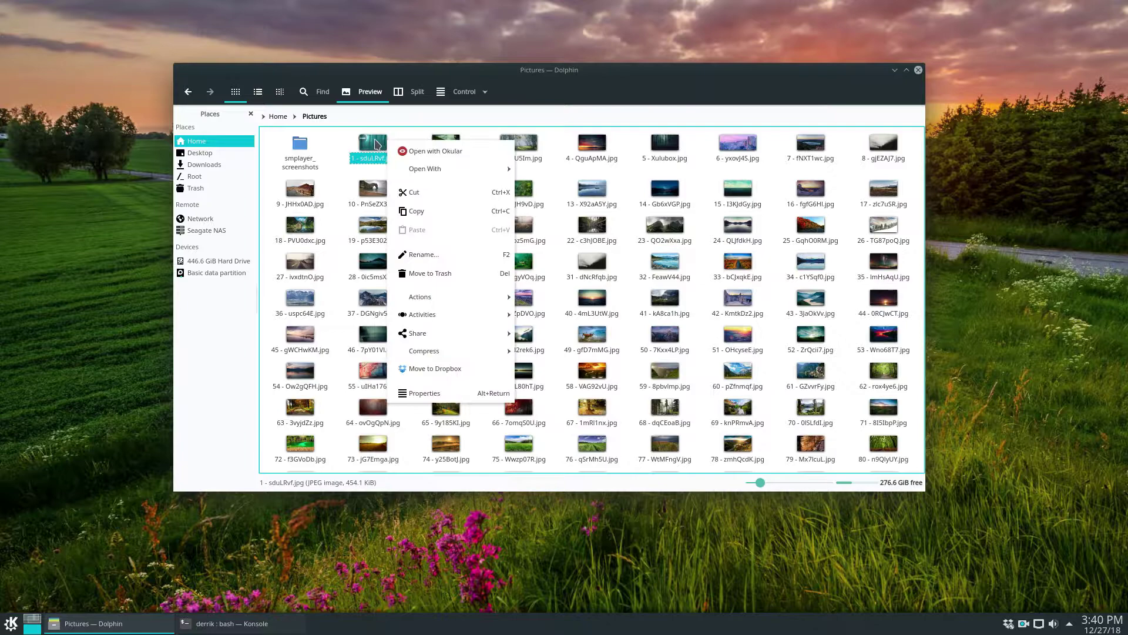
pyautogui.click(428, 146)
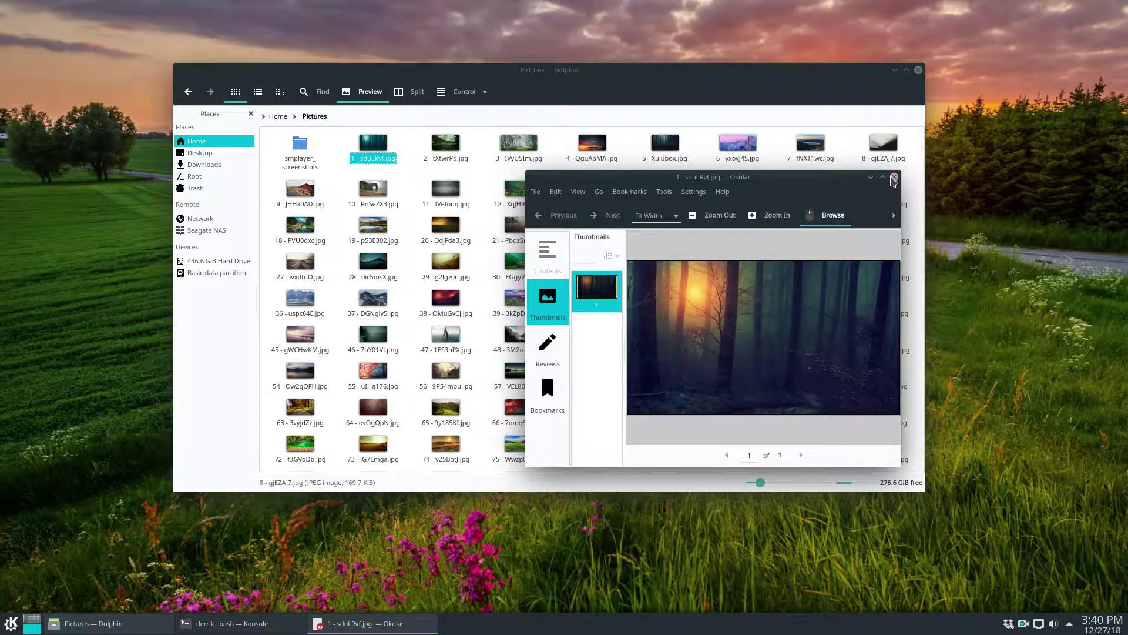
pyautogui.hotkey('ctrl', 'q')
# Move GIMP to the top of the JPEG application order, then open 2 - tXtwrPd.jpg keeping its colour profile.
pyautogui.rightClick(385, 161)
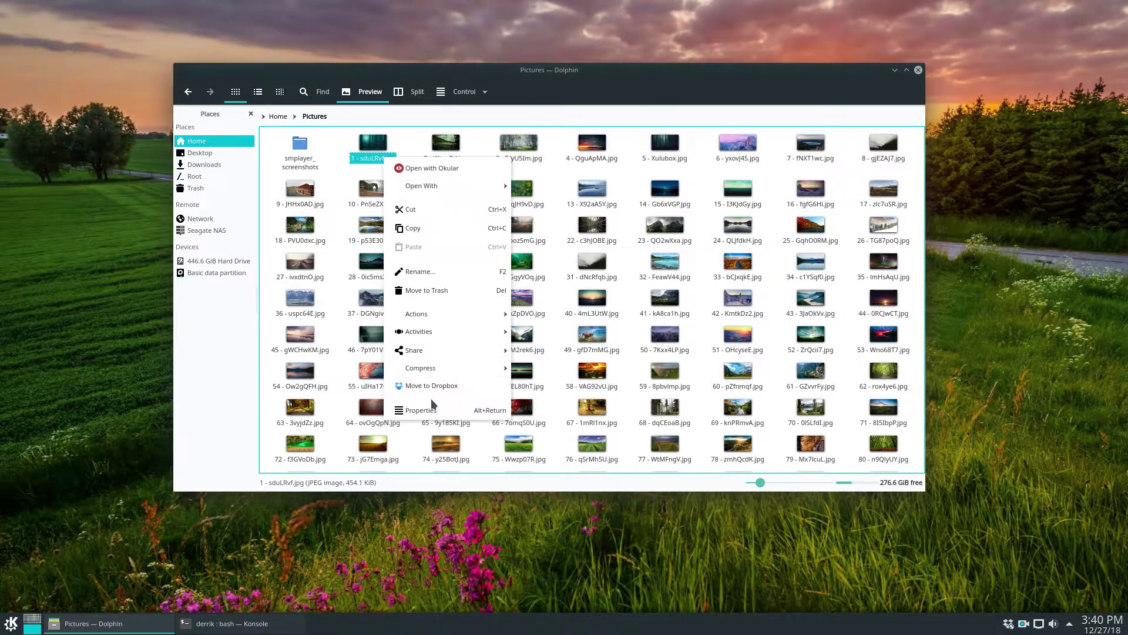
pyautogui.click(434, 403)
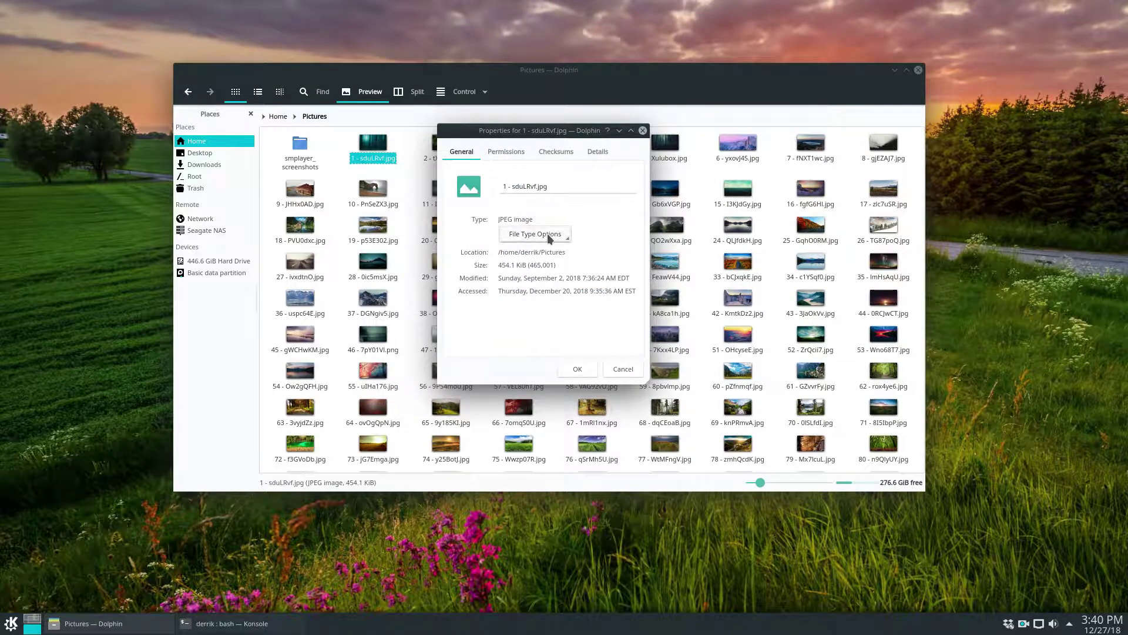
pyautogui.click(549, 235)
pyautogui.click(473, 325)
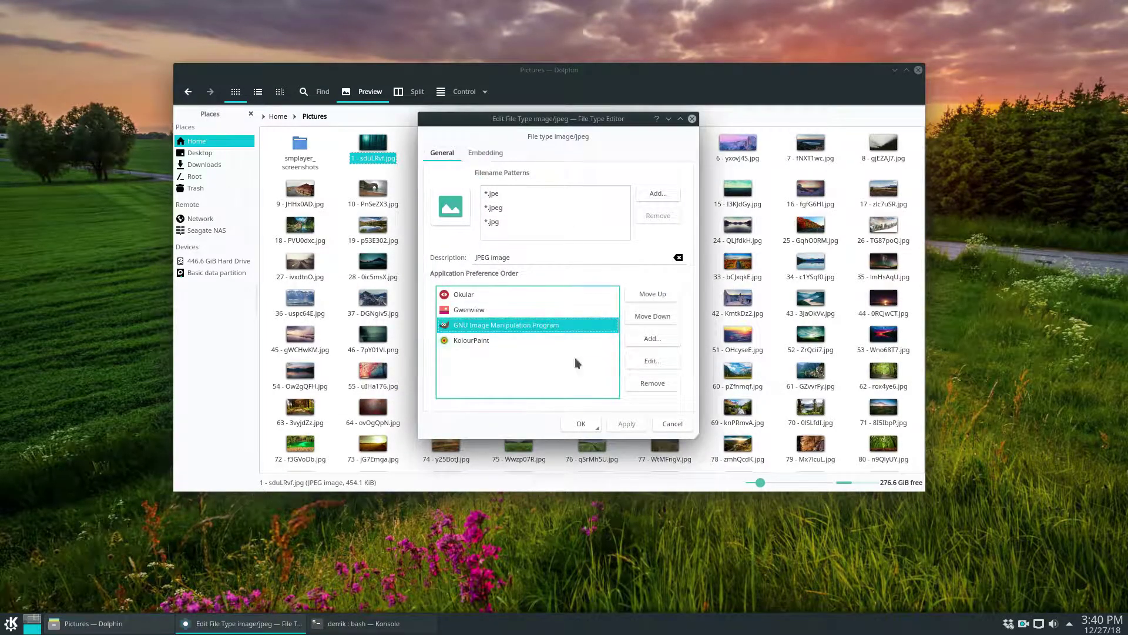
pyautogui.click(652, 297)
pyautogui.click(652, 297)
pyautogui.click(581, 423)
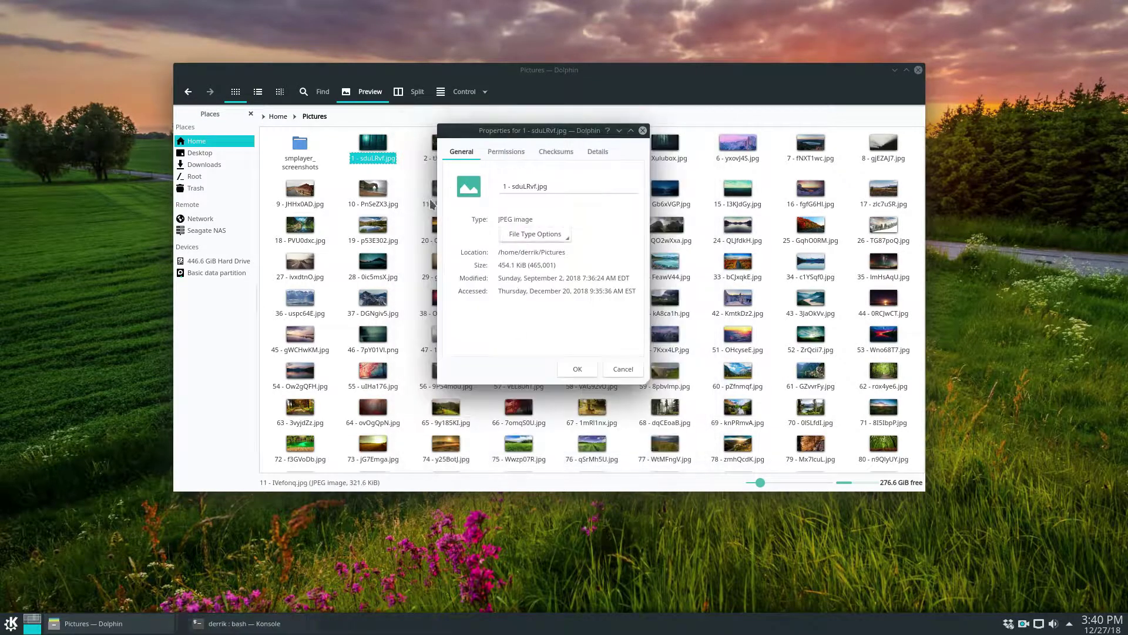
pyautogui.click(578, 368)
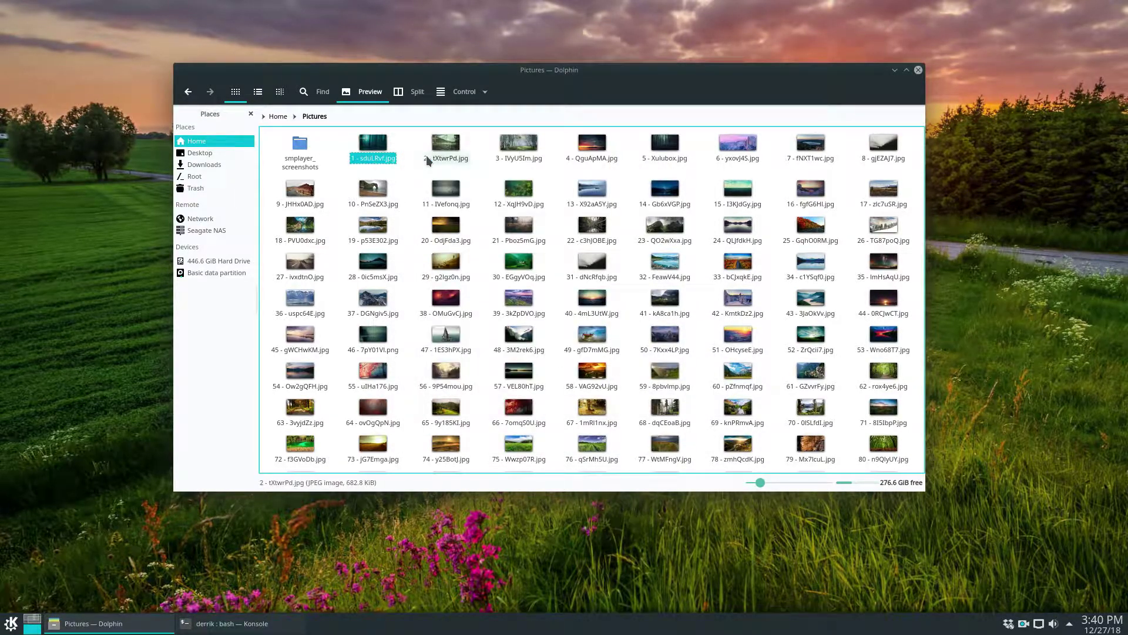
pyautogui.click(427, 161)
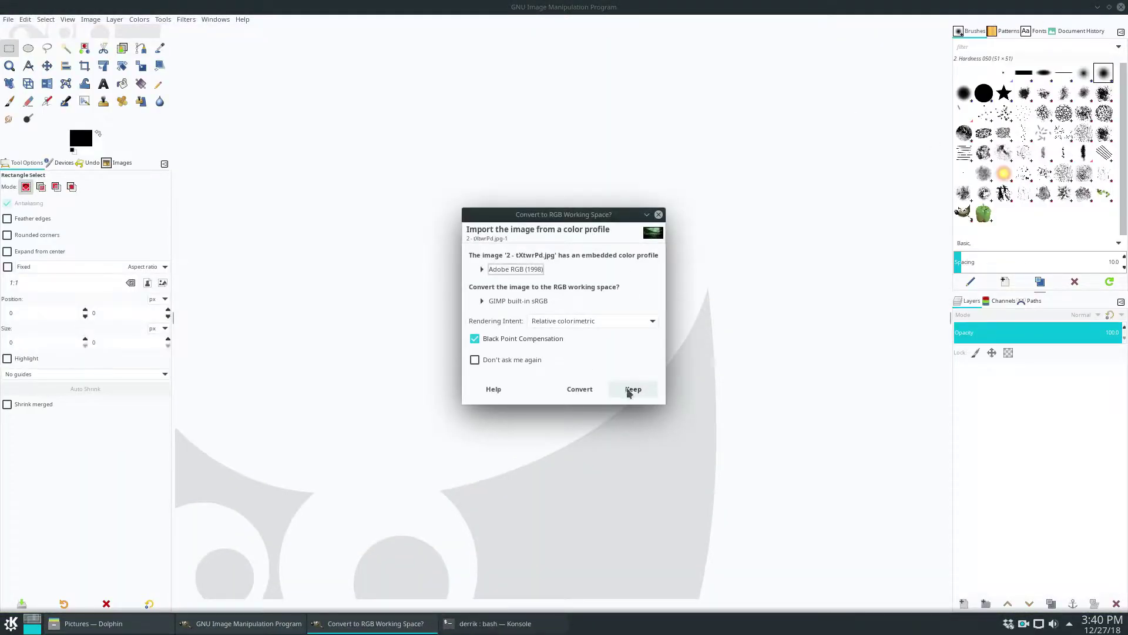
pyautogui.click(632, 389)
# Quit GIMP, go to the Home folder and open the zip archive's Properties.
pyautogui.hotkey('ctrl', 'q')
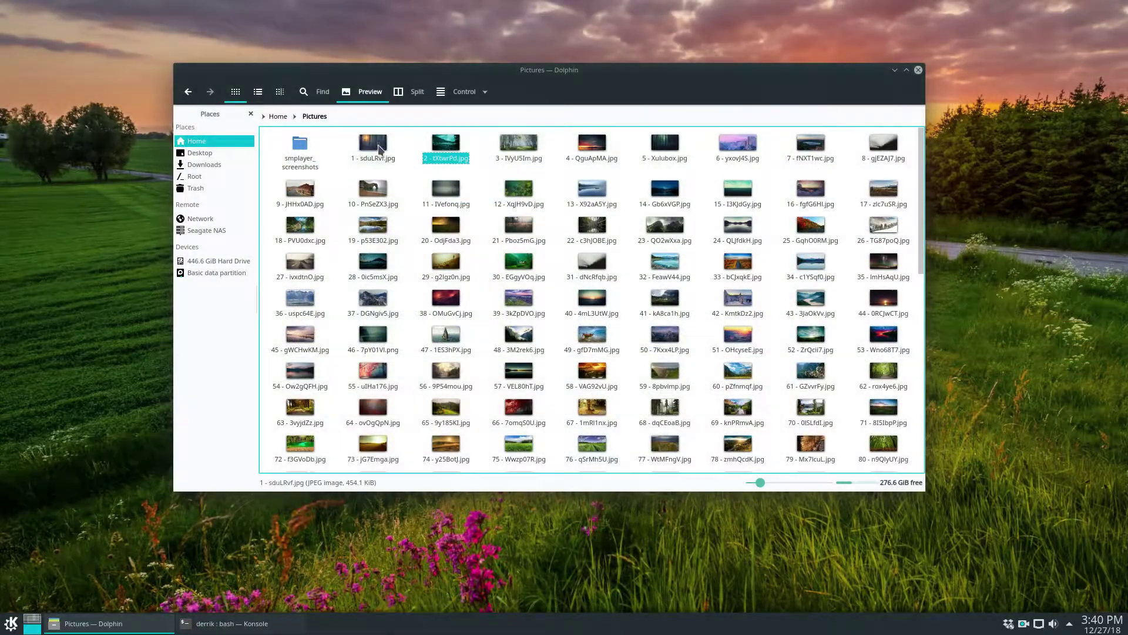
pyautogui.click(278, 115)
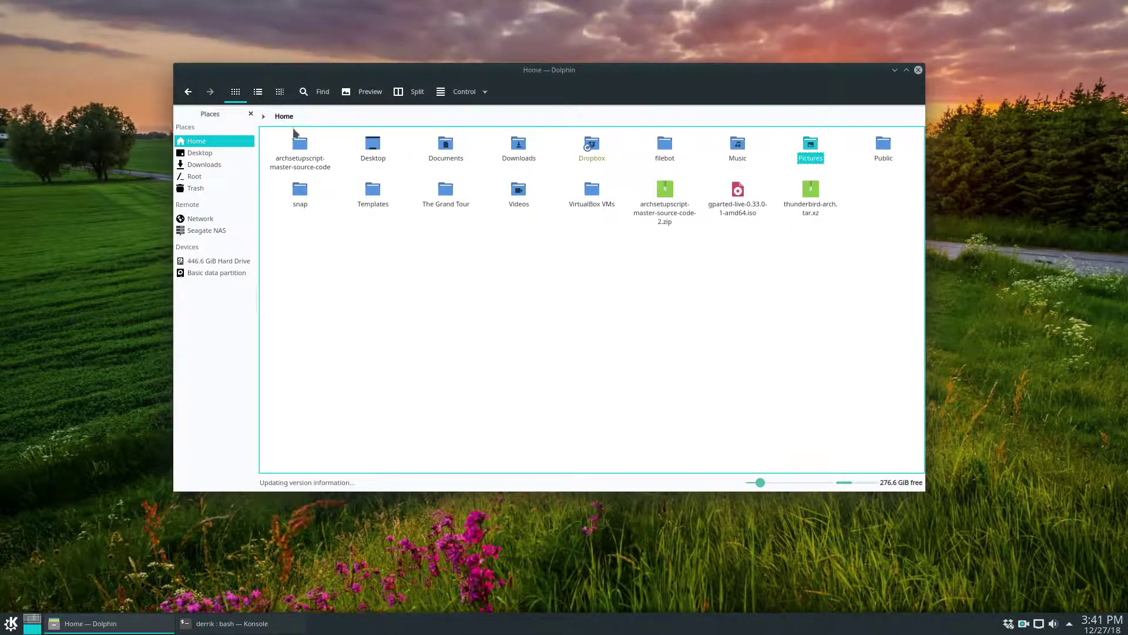
pyautogui.click(669, 206)
pyautogui.rightClick(668, 203)
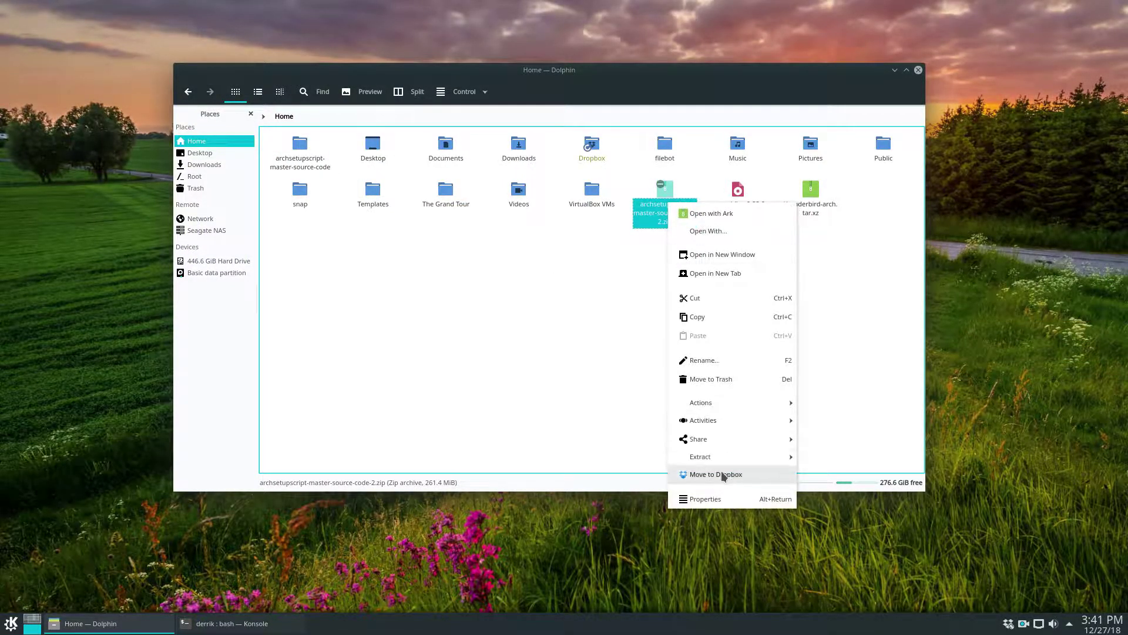
pyautogui.click(705, 499)
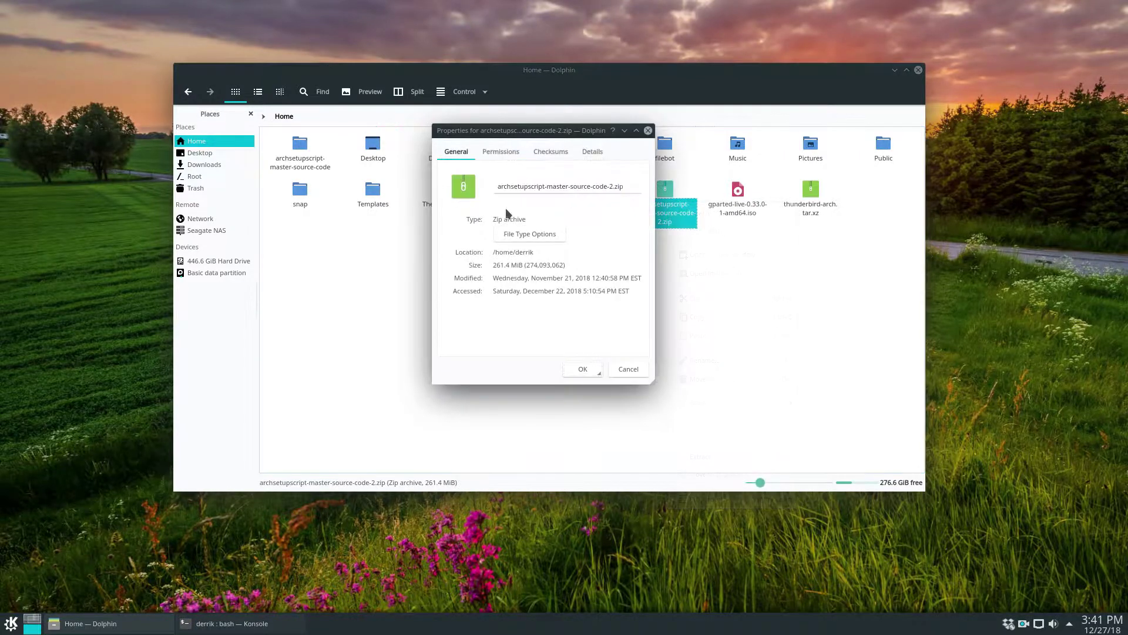
# Review the Zip archive file type's applications, cancelling the Choose Application dialog to keep Ark only.
pyautogui.click(542, 236)
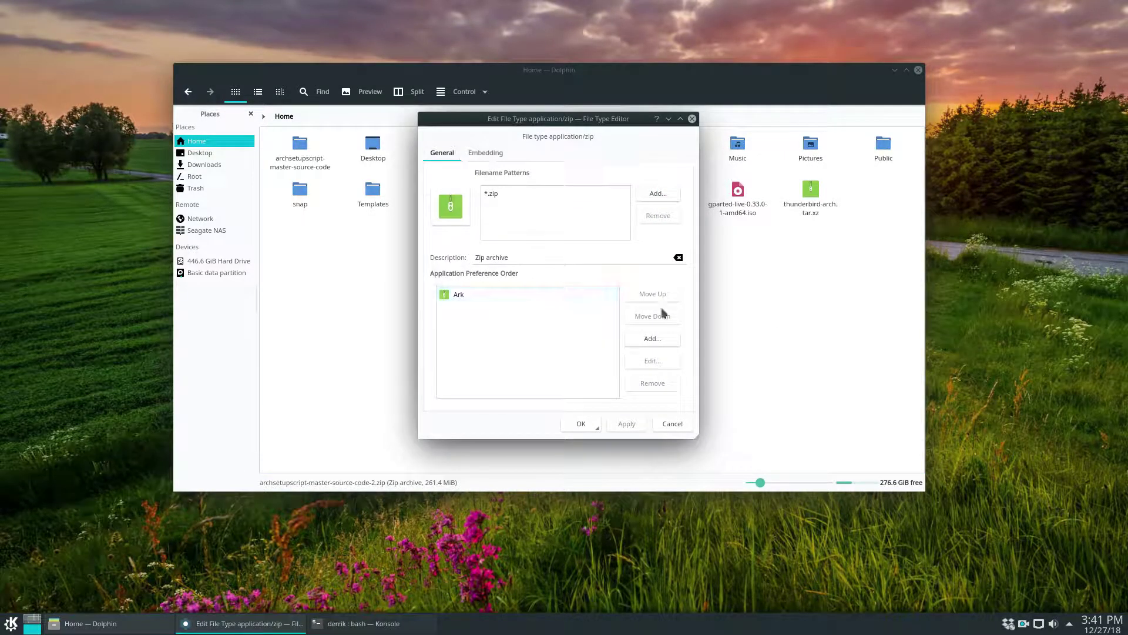
pyautogui.click(654, 337)
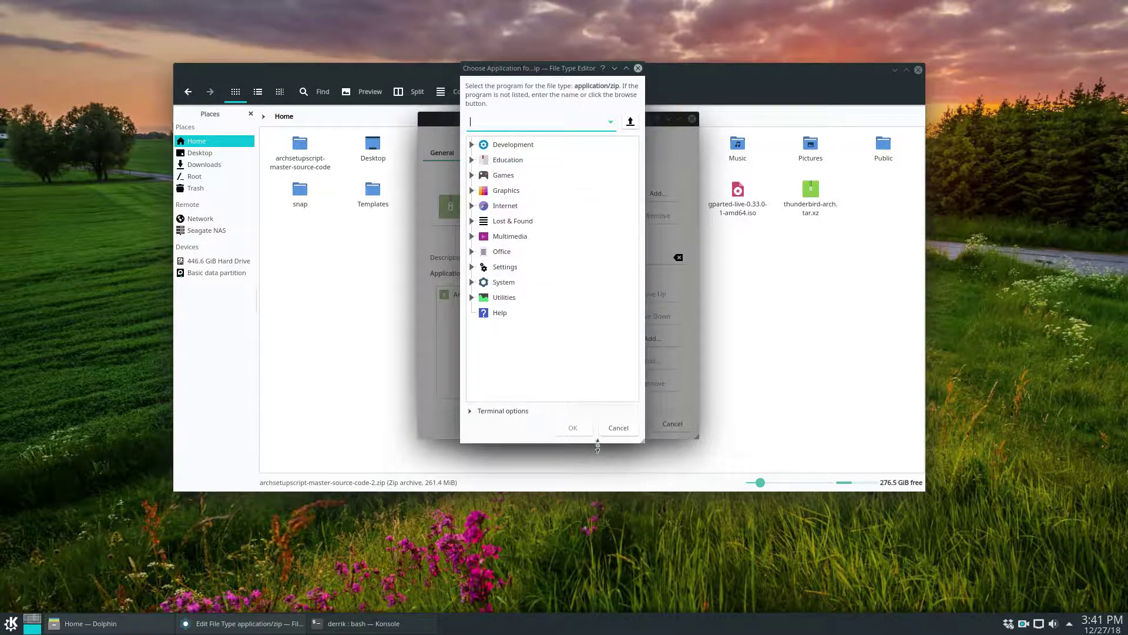
pyautogui.click(618, 427)
# Move Ark above K3b in the raw CD image file type's application order and save.
pyautogui.press('Escape')
pyautogui.rightClick(745, 209)
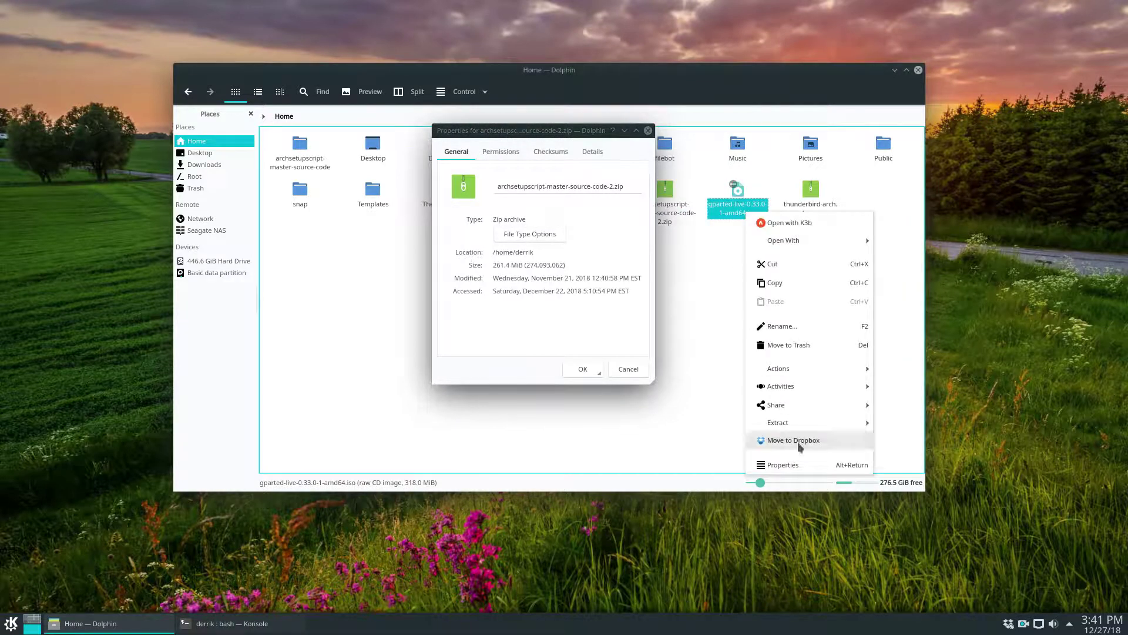
pyautogui.press('Escape')
pyautogui.press('Escape')
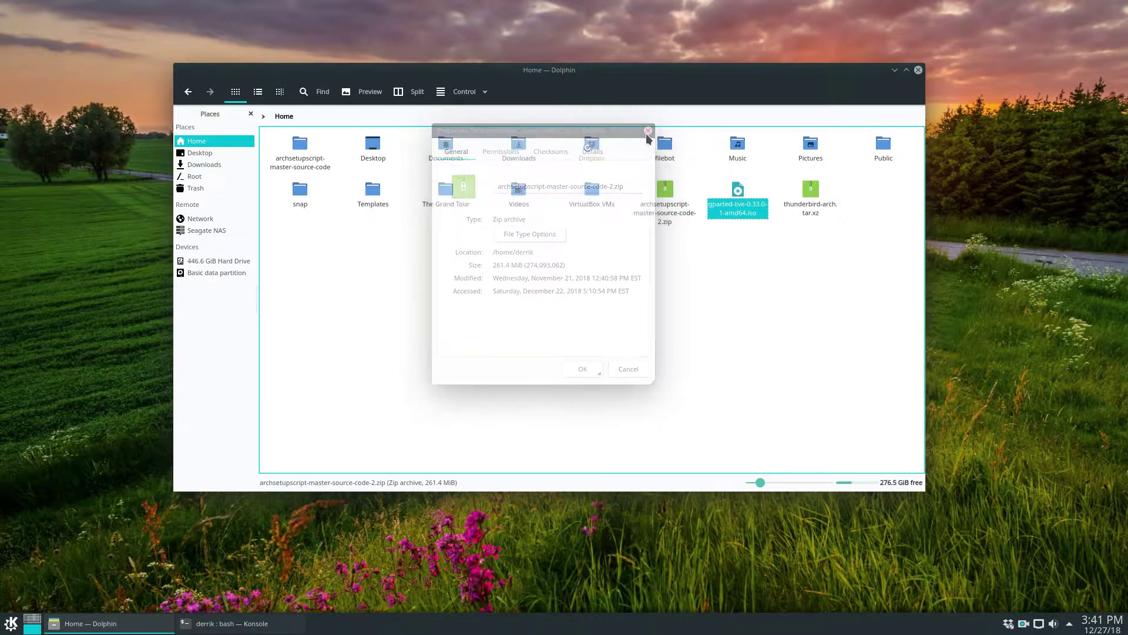
pyautogui.rightClick(740, 201)
pyautogui.click(767, 456)
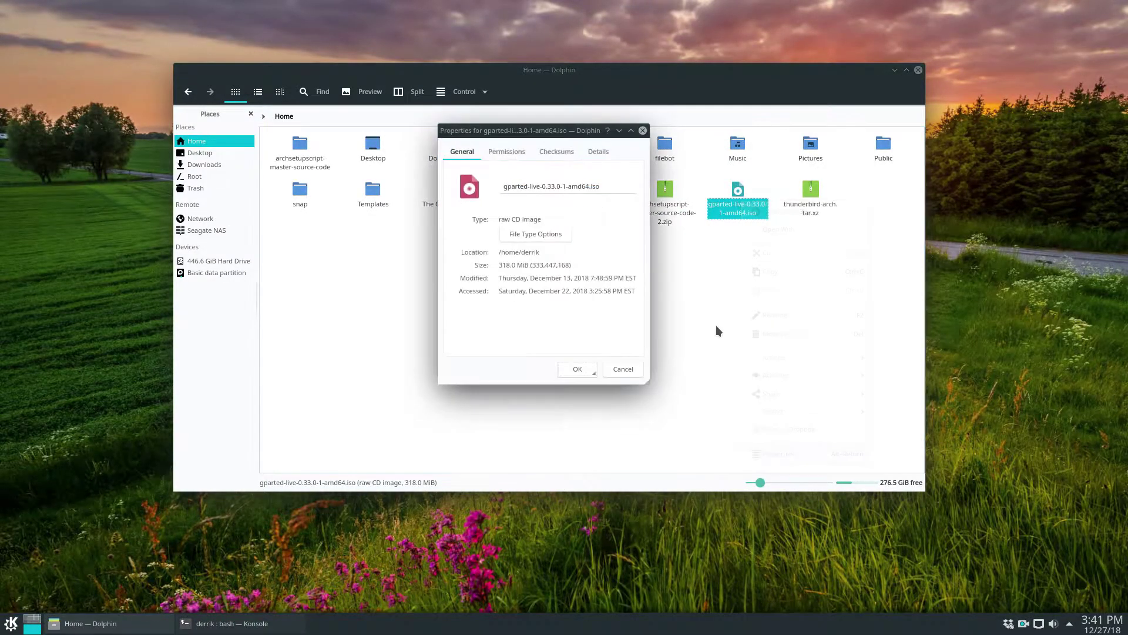
pyautogui.click(546, 232)
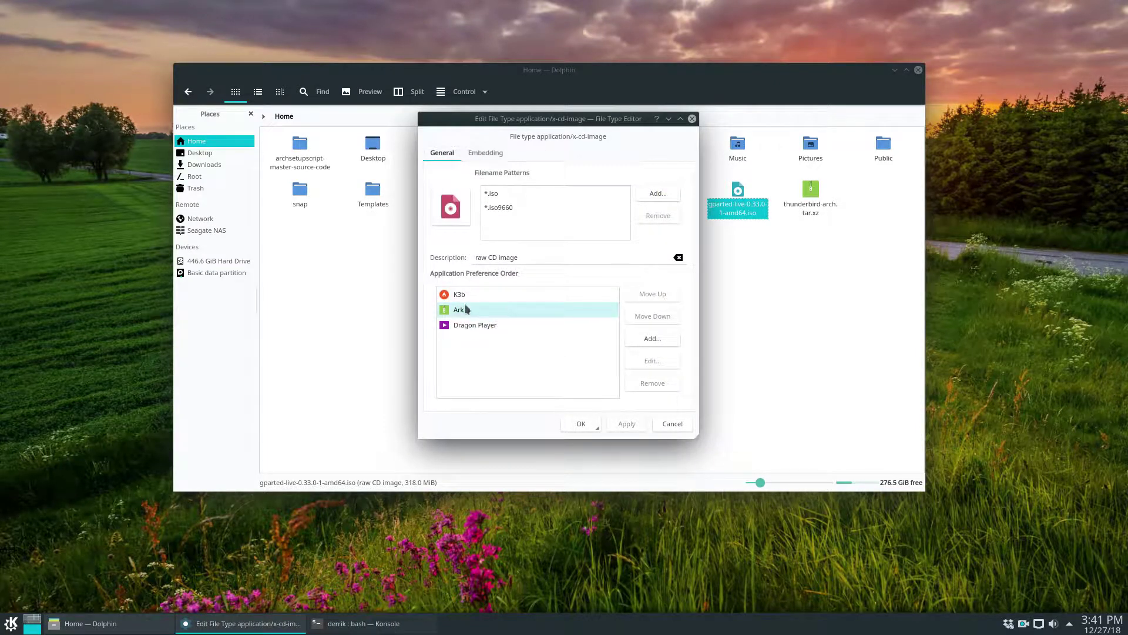
pyautogui.click(532, 310)
pyautogui.click(653, 294)
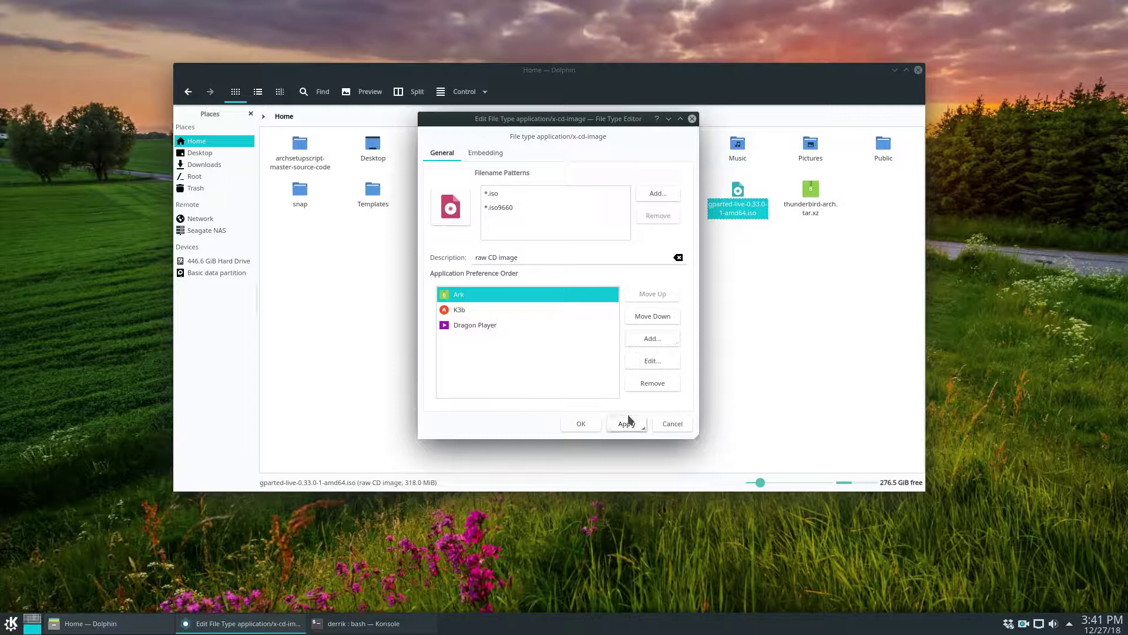
pyautogui.click(582, 420)
# Open gparted-live-0.33.0-1-amd64.iso in Ark to confirm the change.
pyautogui.click(593, 367)
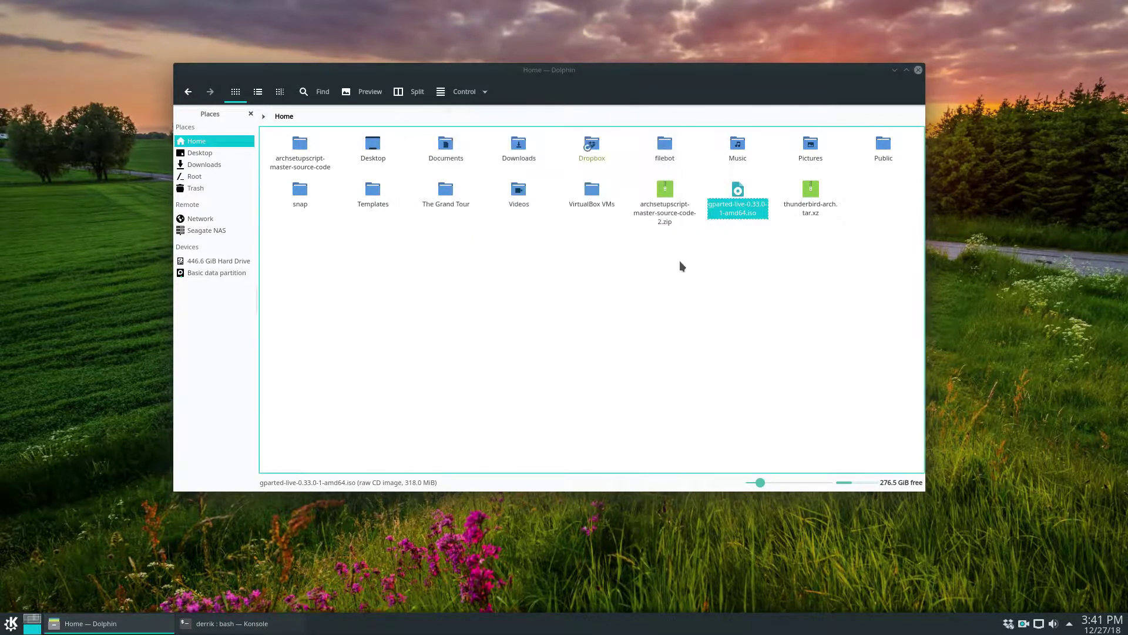
pyautogui.rightClick(730, 203)
pyautogui.click(754, 213)
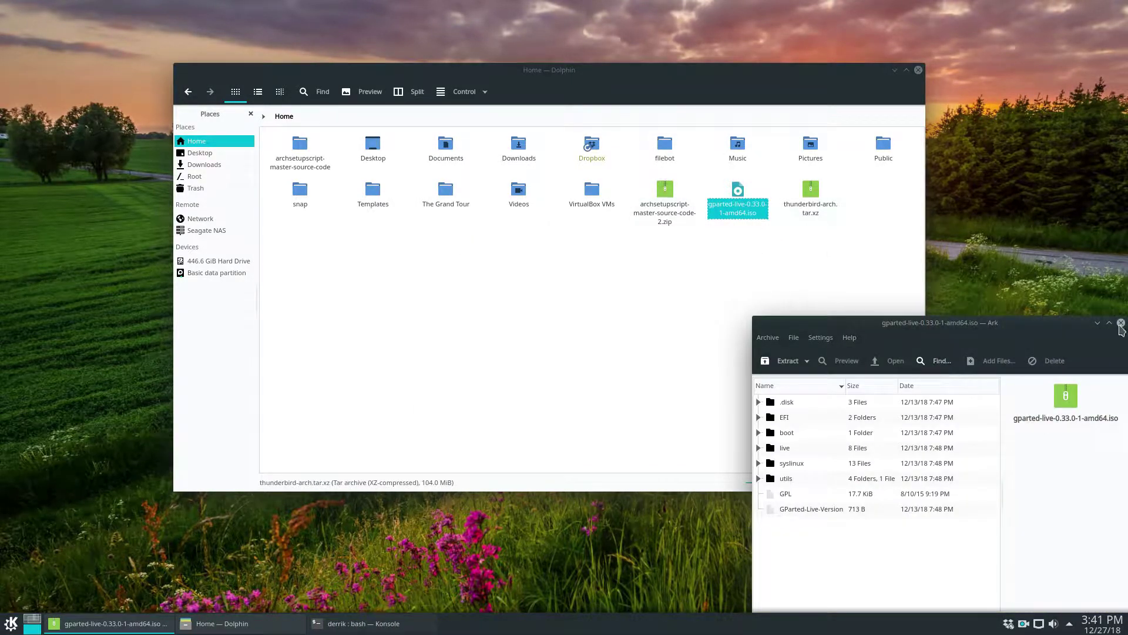
# Close Ark, move the Dolphin window up and right, and dismiss the Torrent Complete notification.
pyautogui.click(1121, 323)
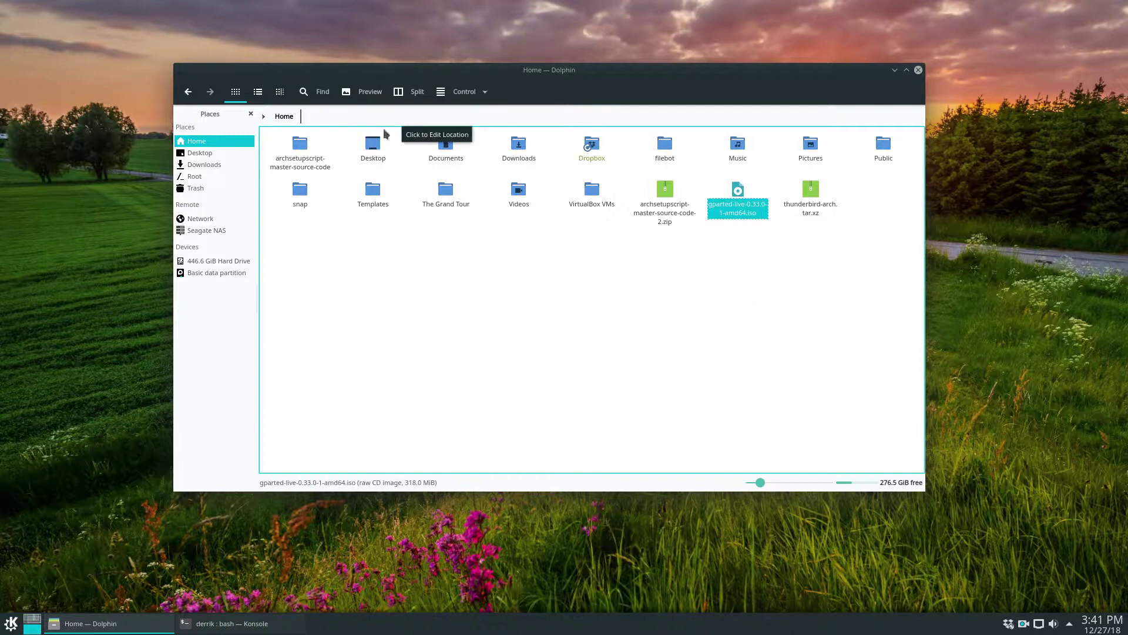
pyautogui.moveTo(629, 71); pyautogui.dragTo(665, 38)
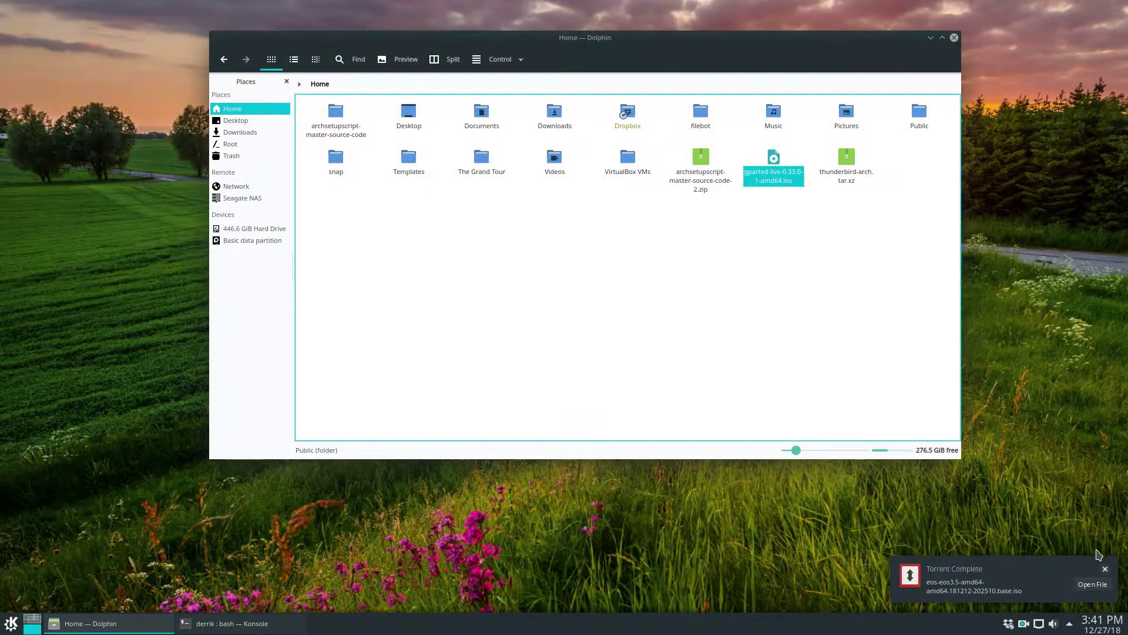
pyautogui.click(1105, 569)
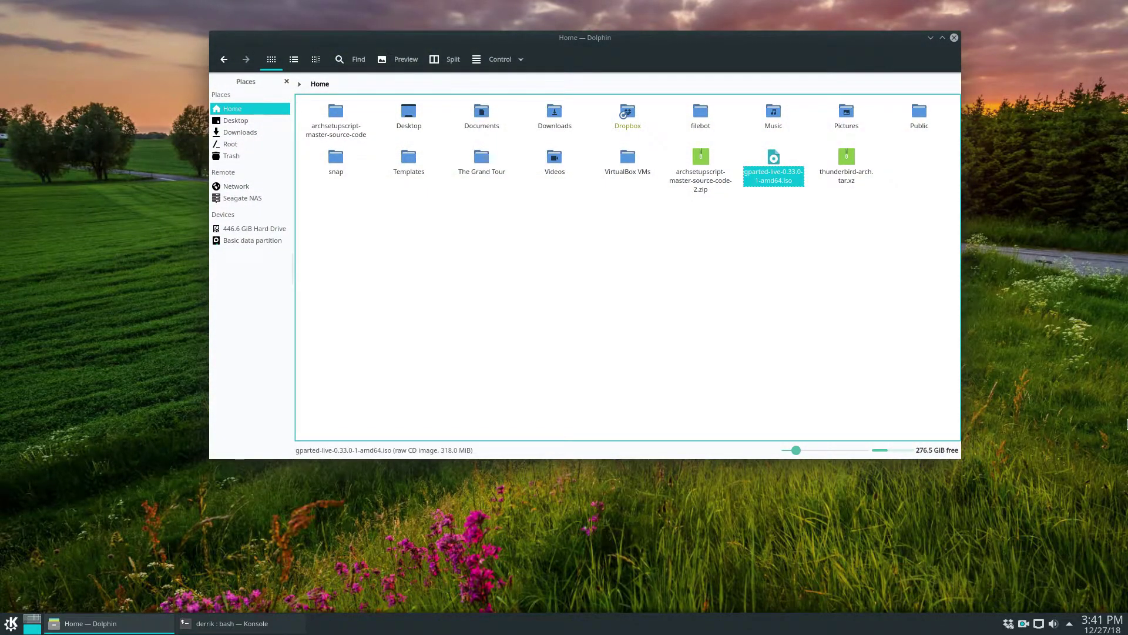